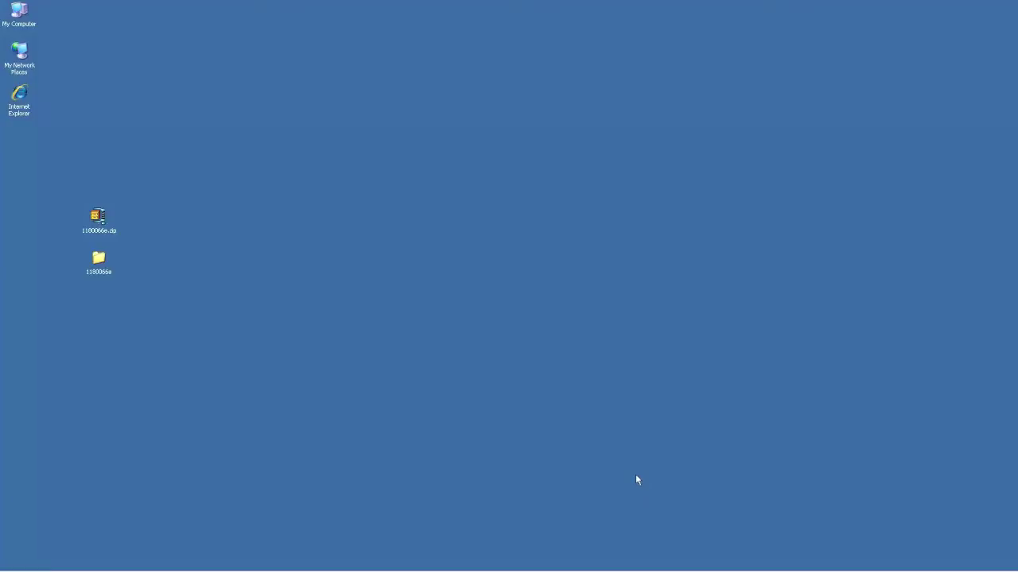
Search the Pepperl+Fuchs site for vbg-en and open the VBG-ENX-K30-DMD-S16 product page.
mouse_move(434, 570)
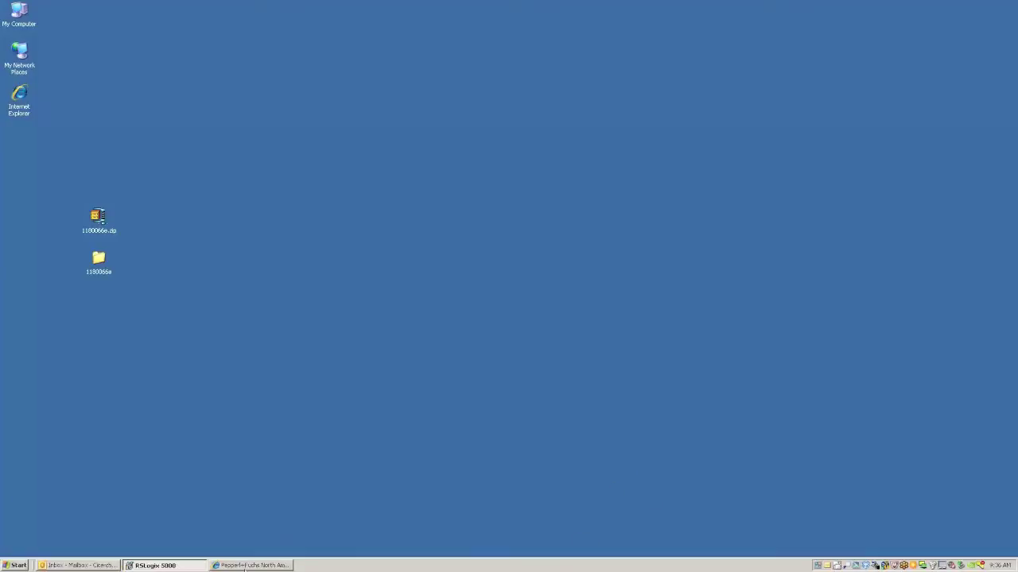
left_click(248, 566)
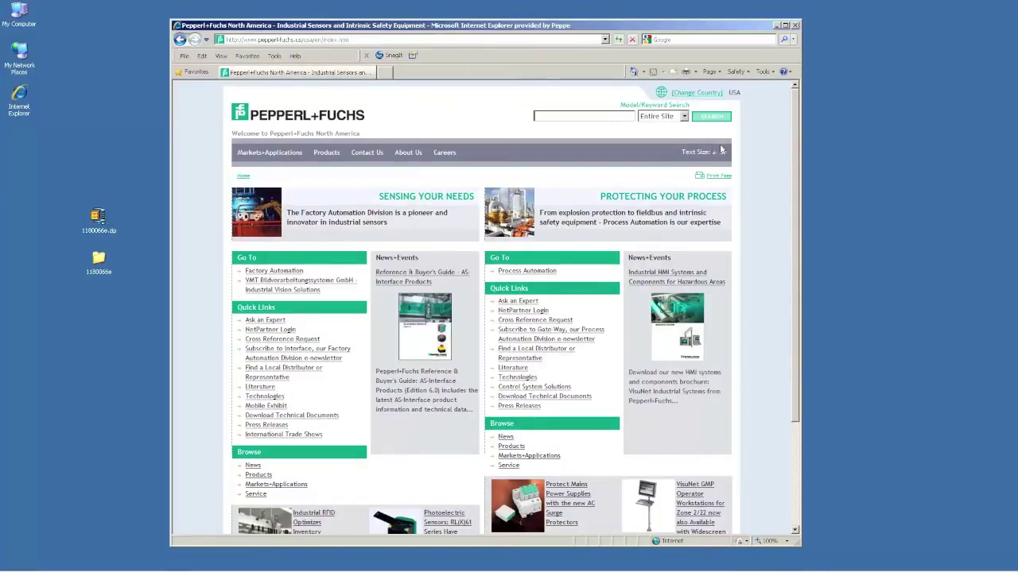
type("vbg-enx")
key("Return")
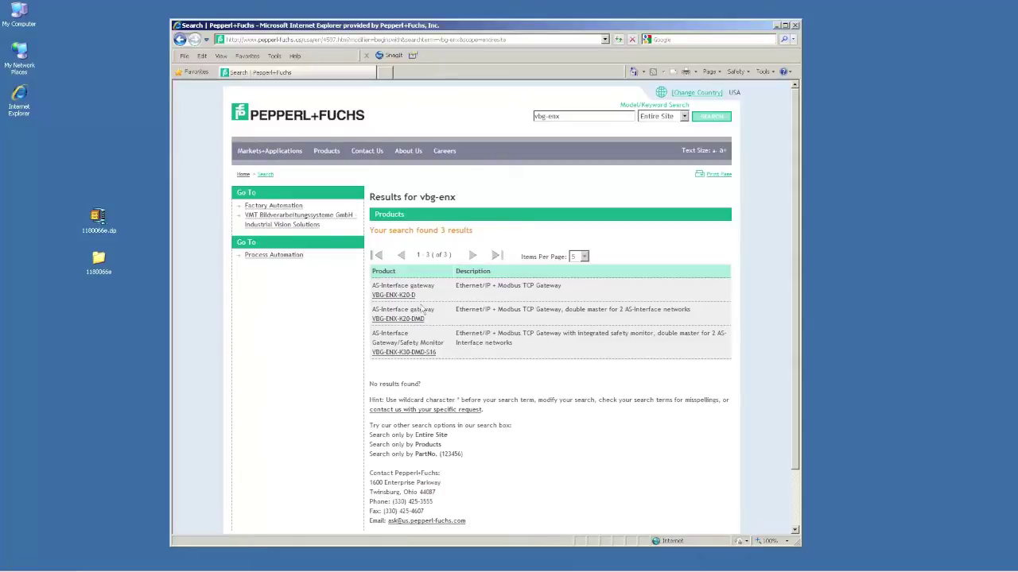
left_click(429, 352)
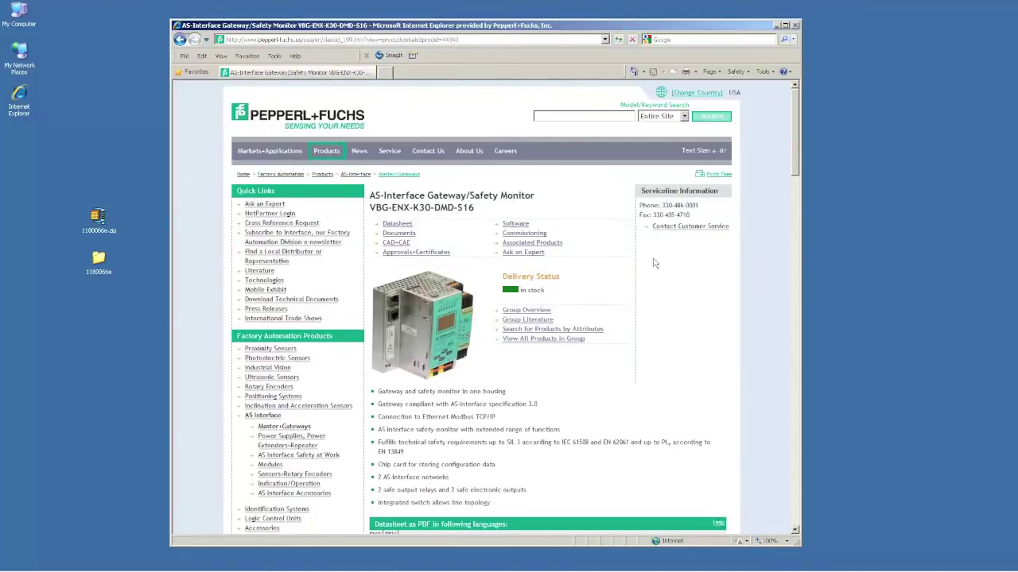
Download the RSLogix 5000 example projects package from the page's Software section.
left_click_drag(795, 146, 759, 452)
scroll(759, 453, "down", 4)
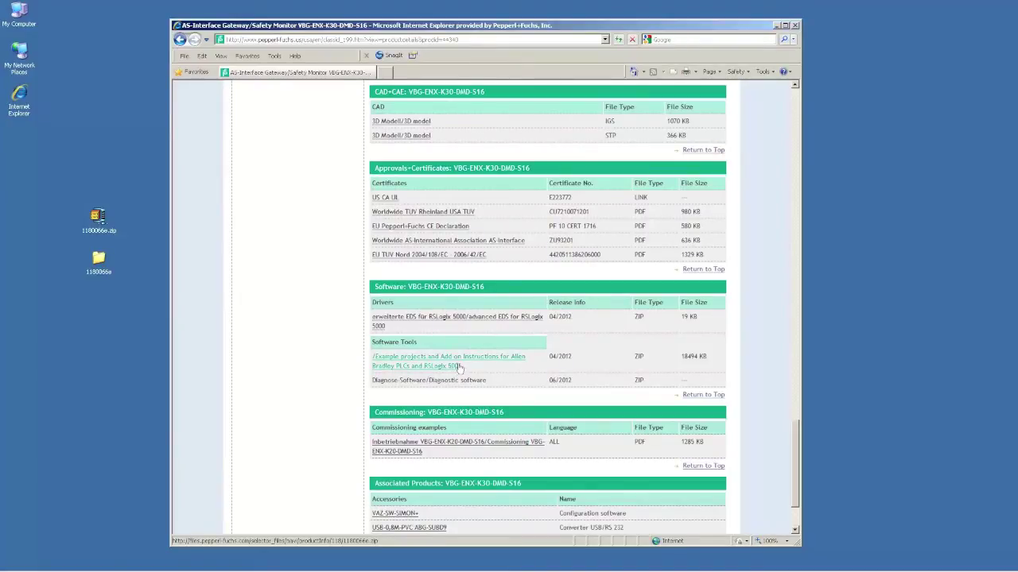
left_click(457, 373)
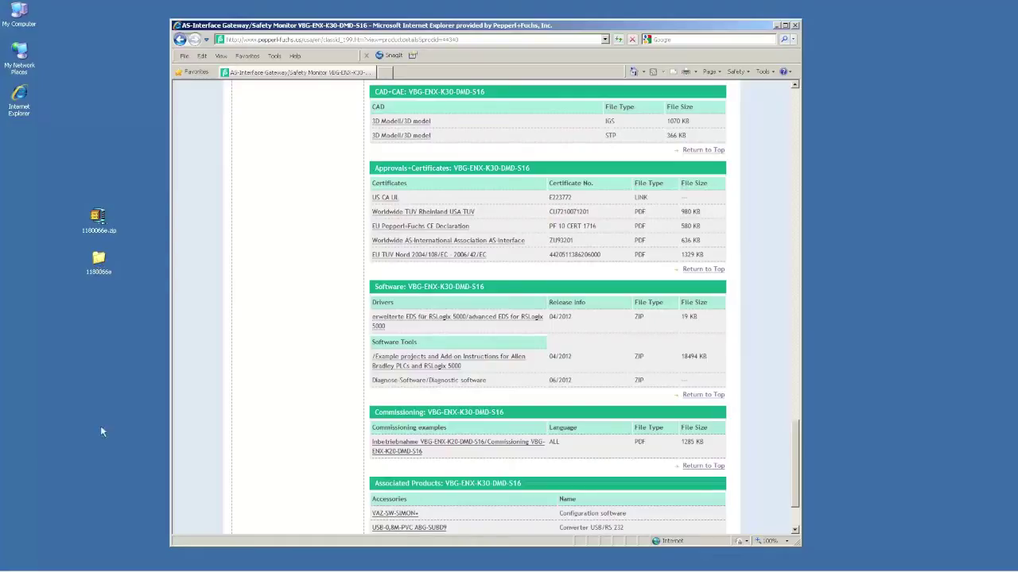
mouse_move(105, 569)
Switch to RSLogix 5000 and create a 1769-L32E project named asiexample at revision 19.
left_click(775, 25)
mouse_move(874, 568)
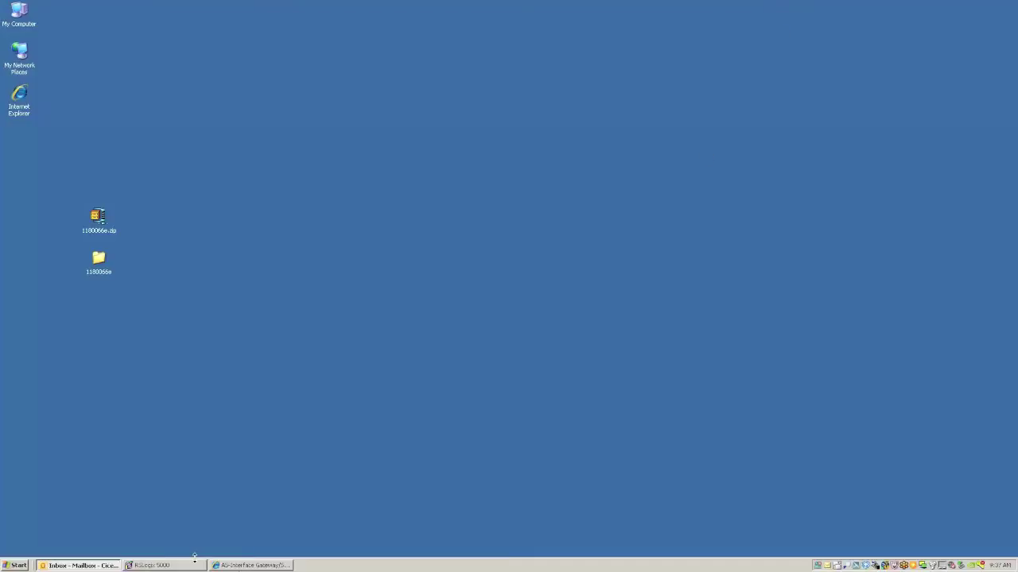
left_click(194, 564)
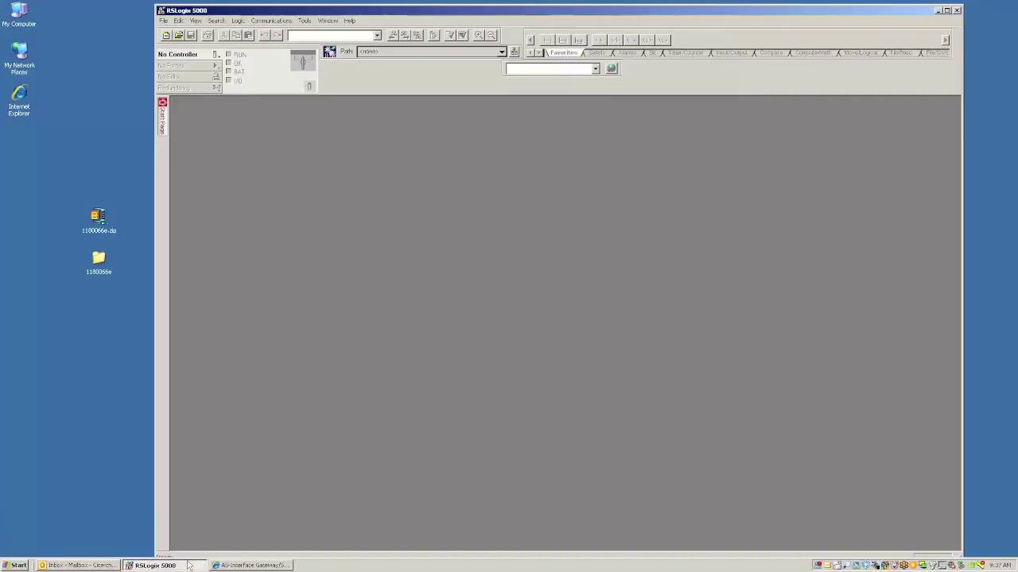
left_click(163, 21)
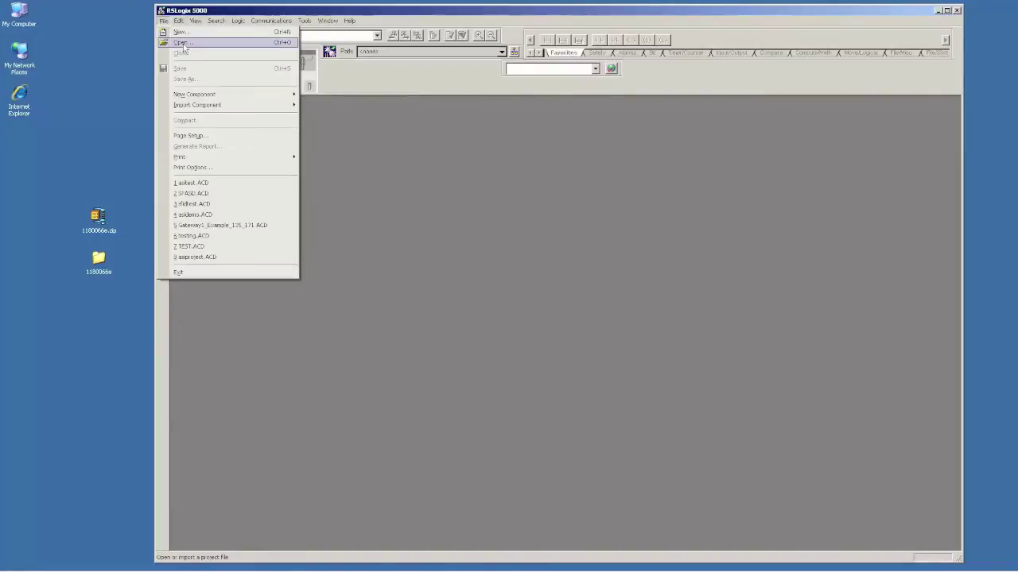
left_click(185, 35)
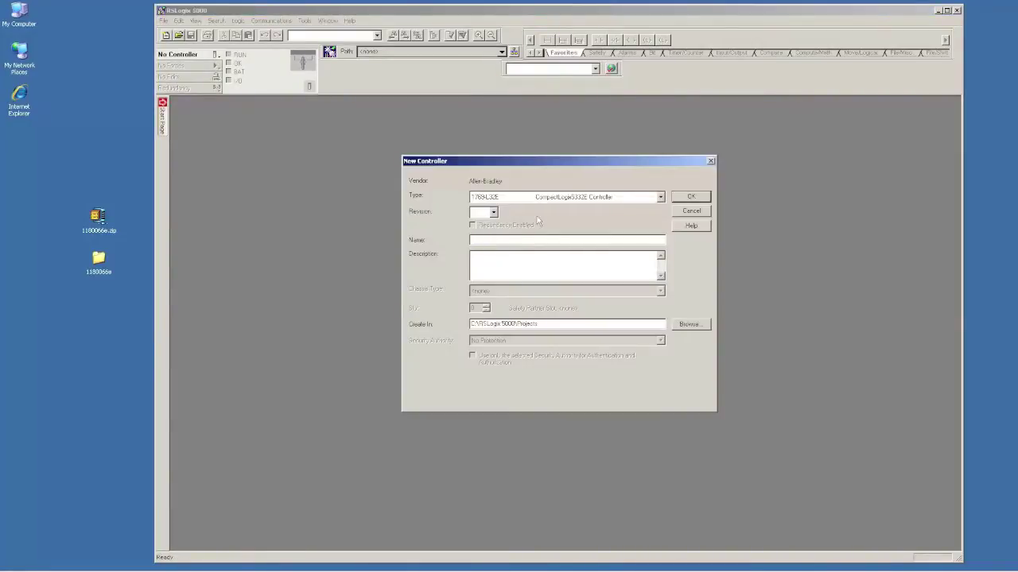
left_click(493, 212)
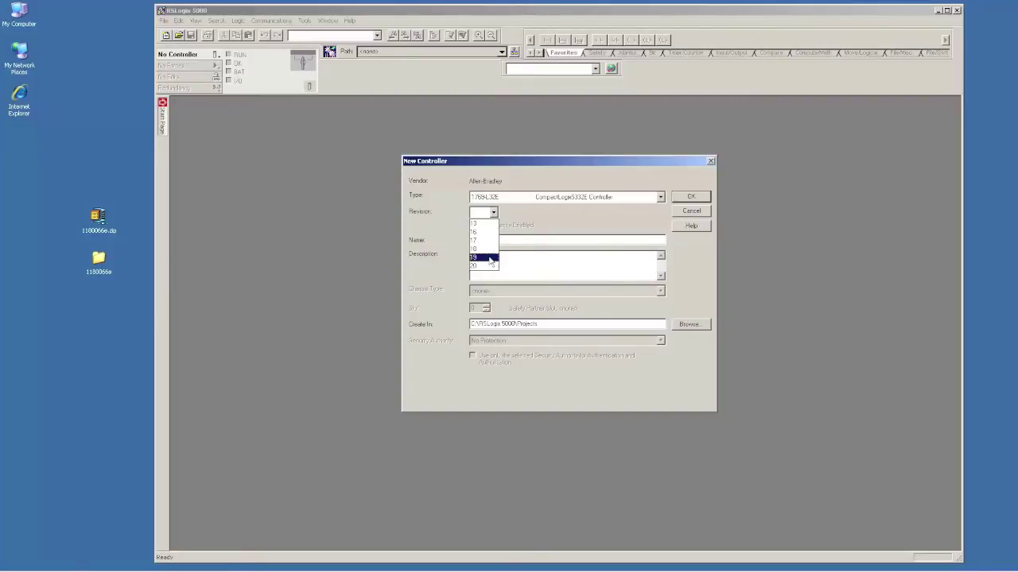
left_click(489, 260)
left_click(501, 239)
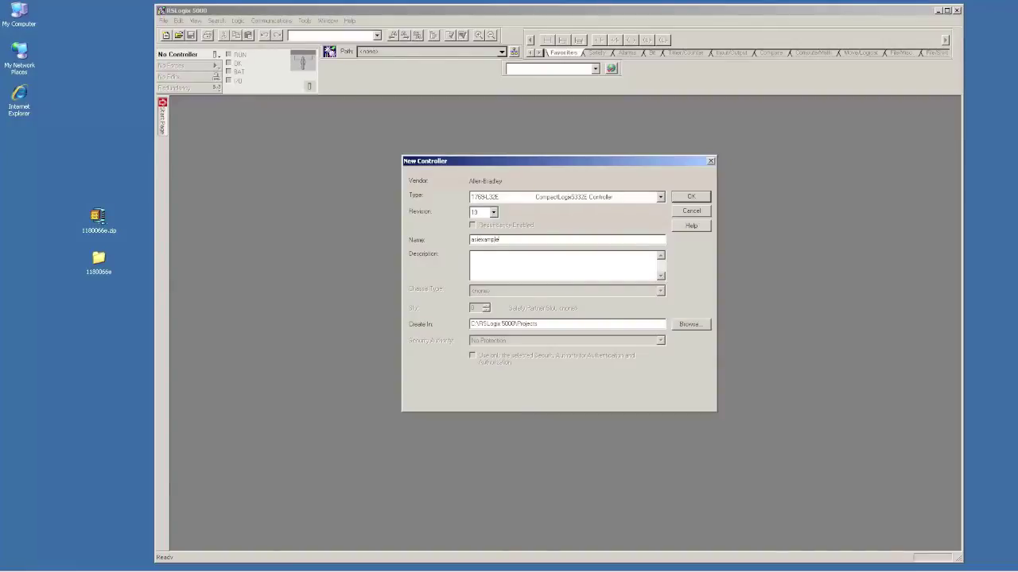
left_click(692, 198)
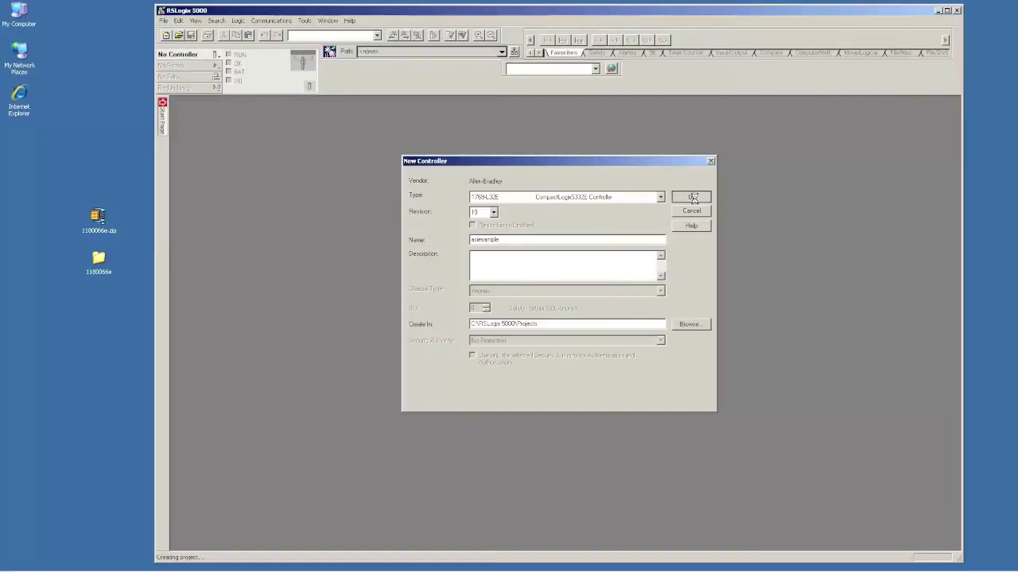
Add an ETHERNET-MODULE Generic Ethernet Module from Communications under the Ethernet network.
right_click(234, 298)
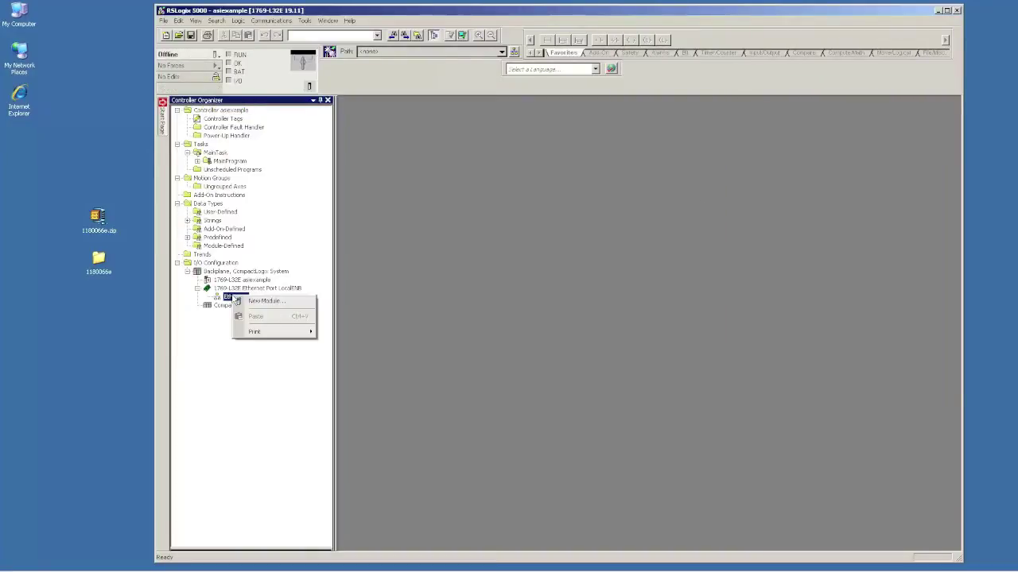
left_click(233, 300)
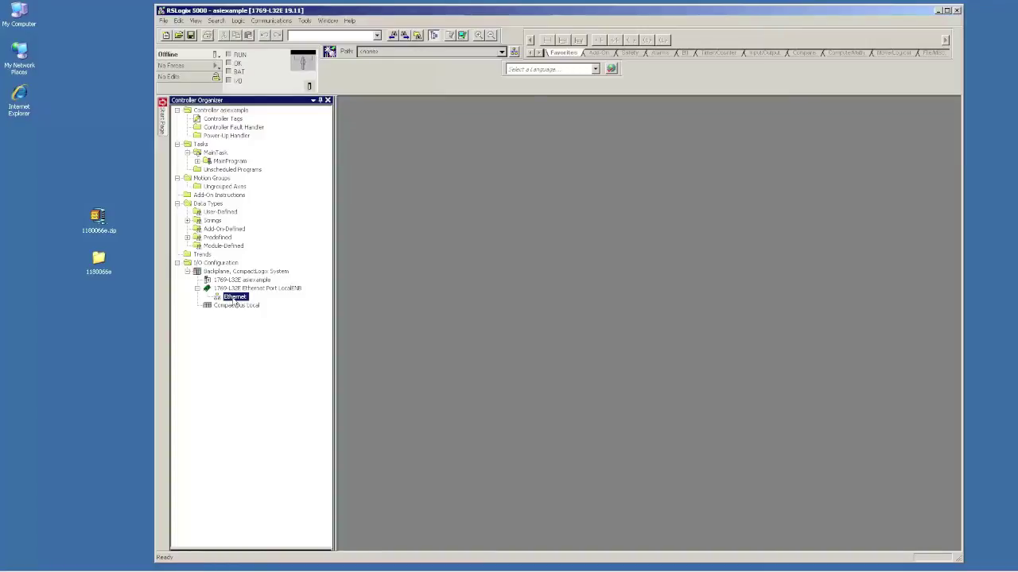
right_click(235, 303)
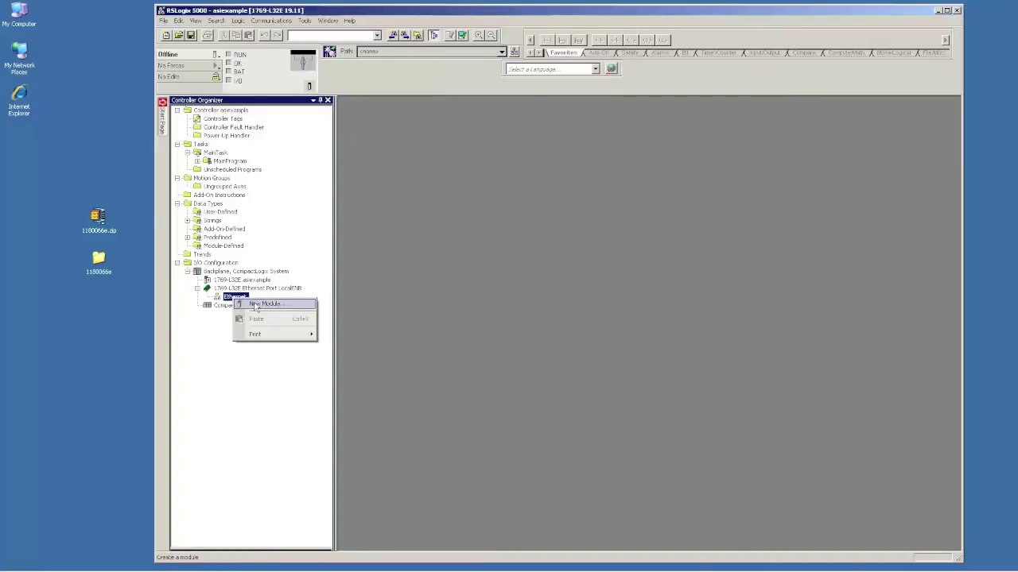
left_click(253, 302)
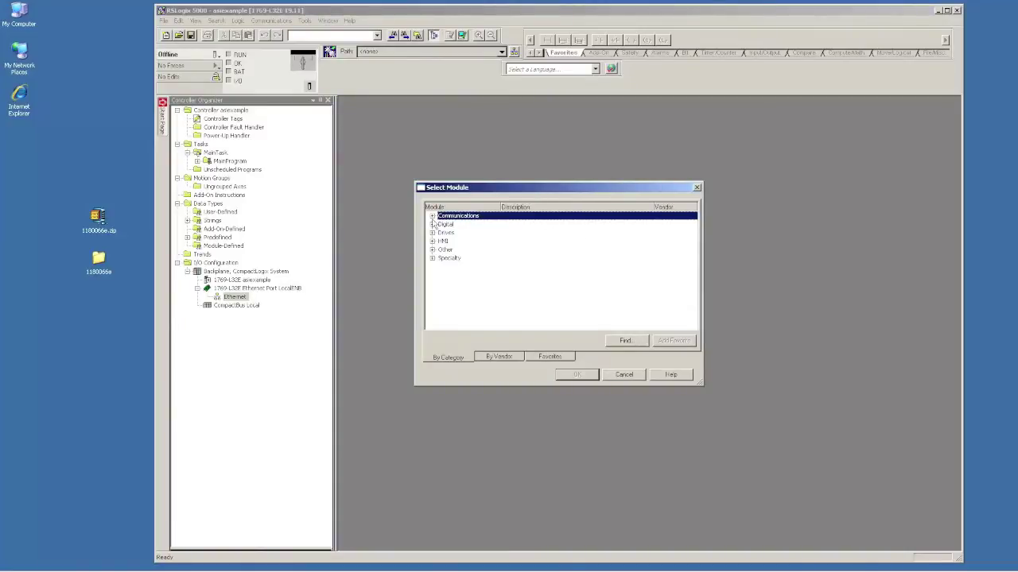
left_click(432, 216)
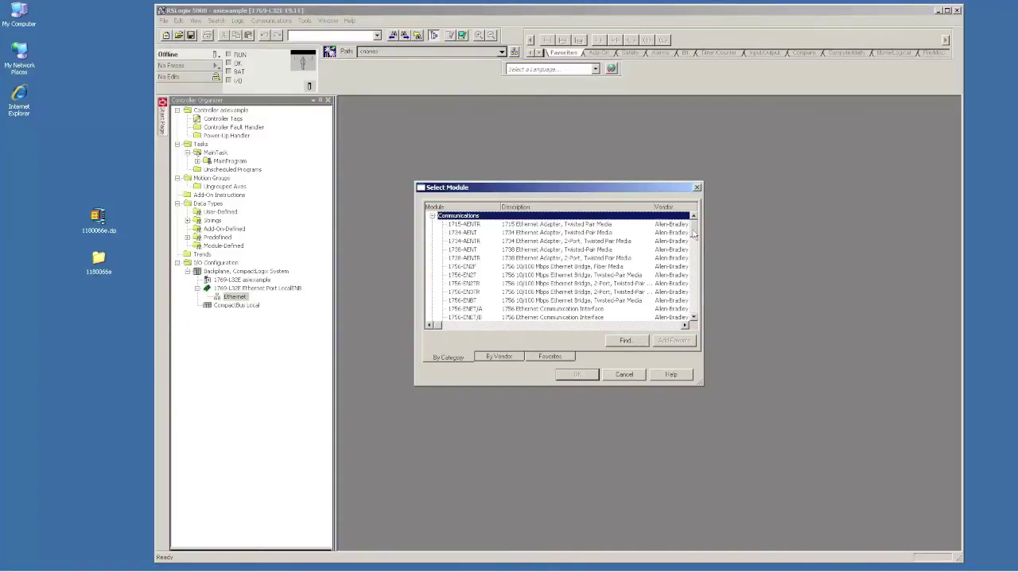
left_click_drag(693, 233, 694, 283)
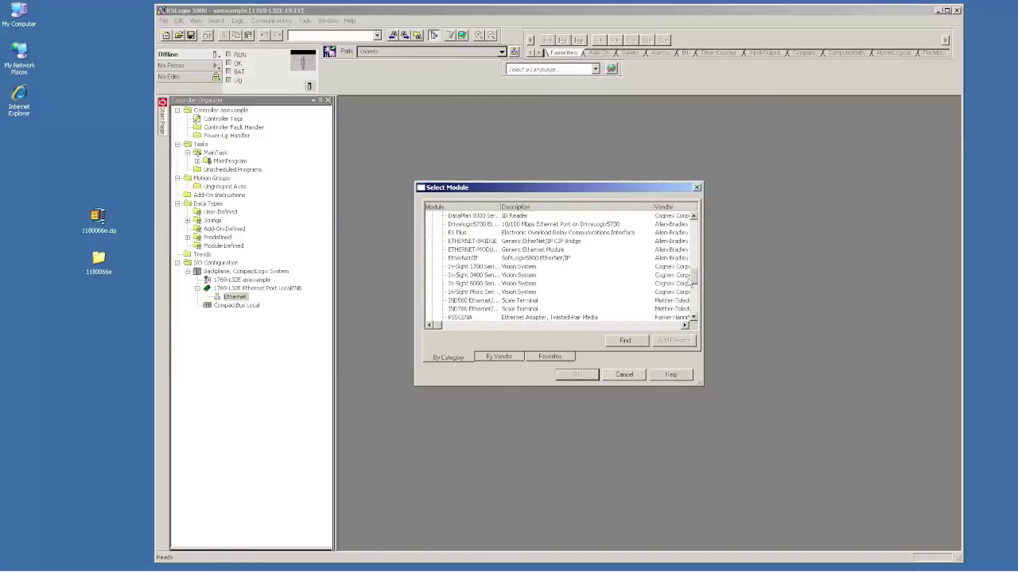
left_click(545, 251)
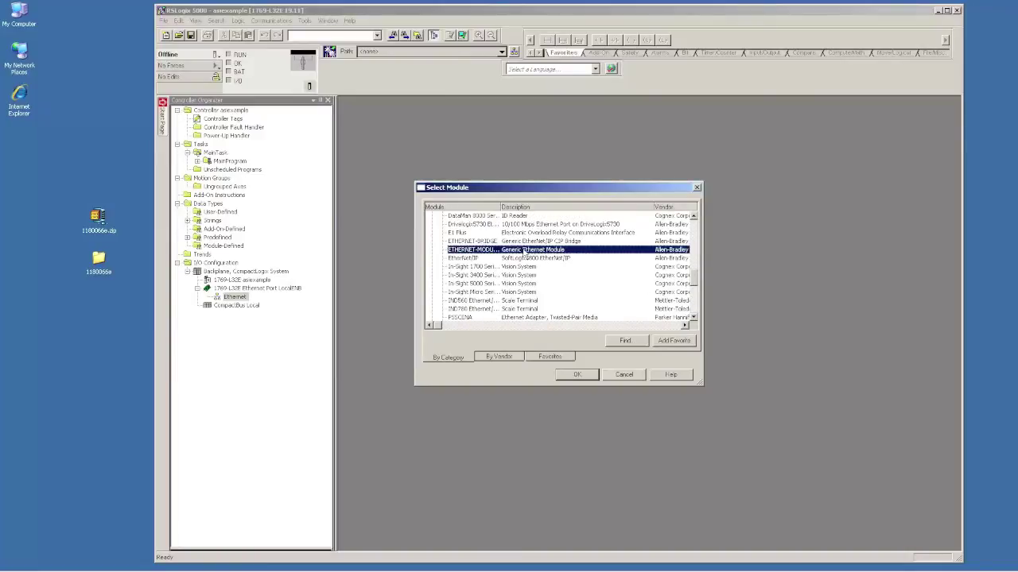
left_click(577, 375)
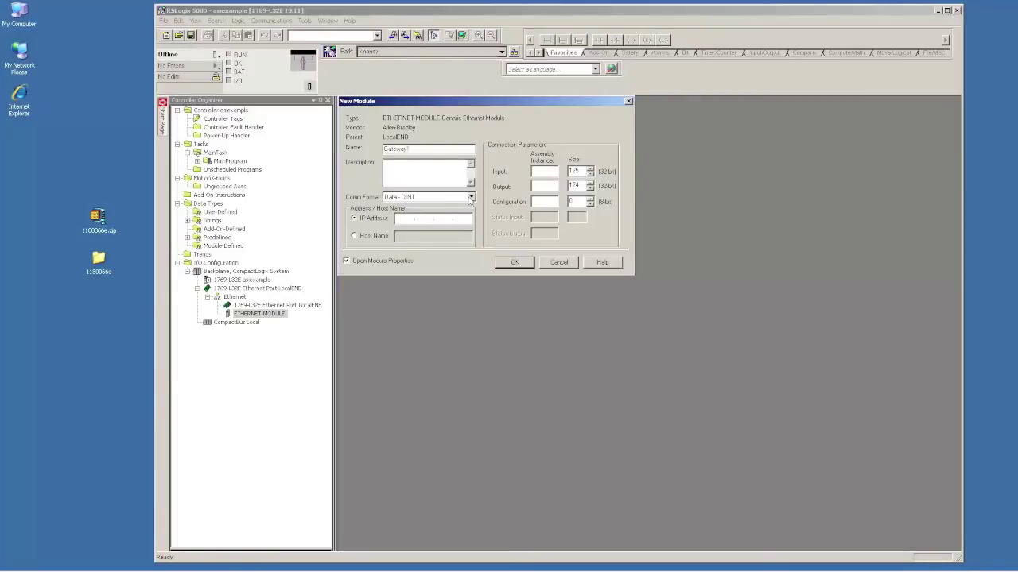
Set Data - INT comm format and IP 172.18.30.70, then open the desktop 1180066e folder.
left_click(471, 198)
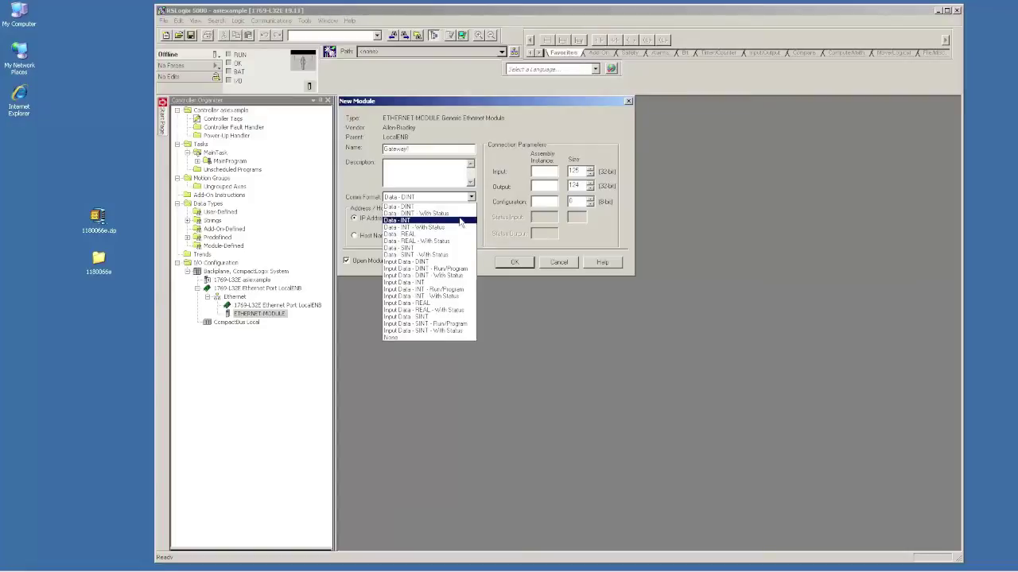
left_click(461, 221)
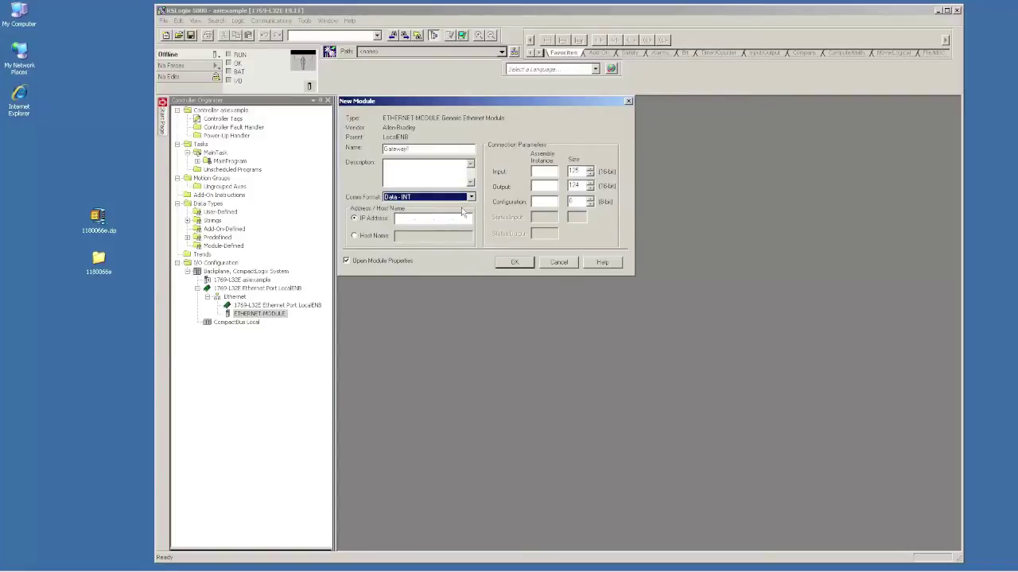
left_click(407, 217)
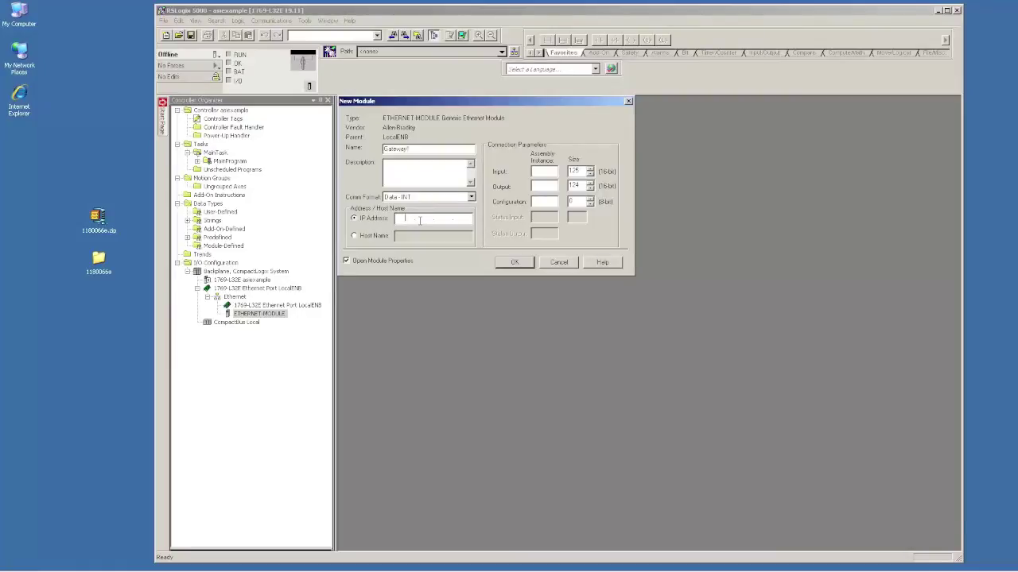
type("172.18.30.70")
left_click(97, 269)
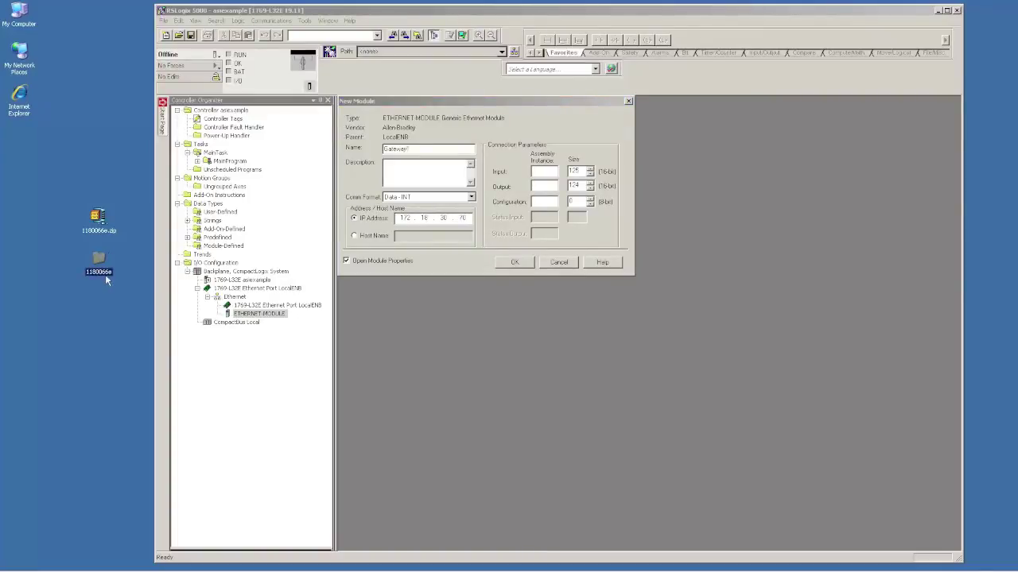
double_click(99, 260)
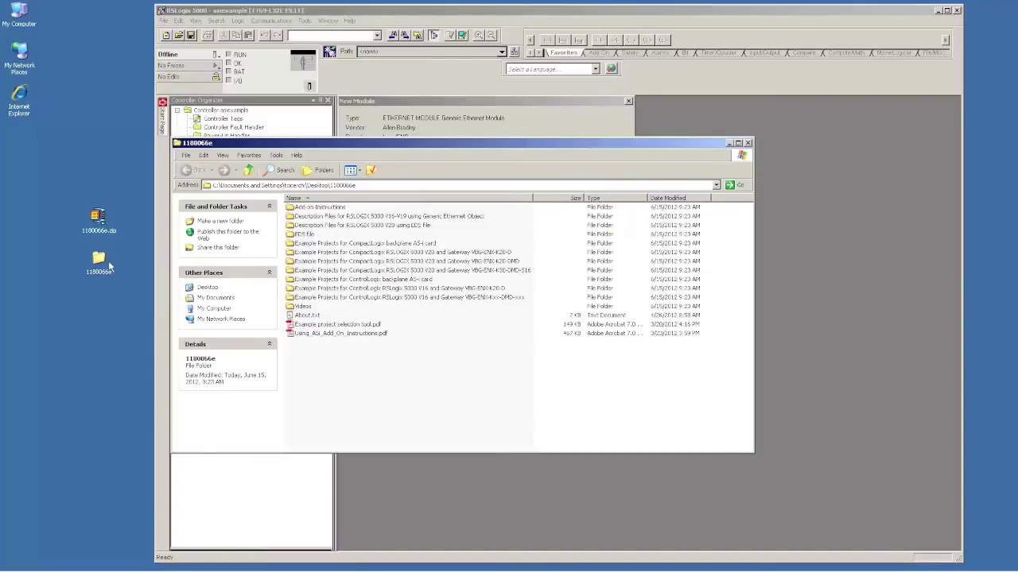
Read Example project selection tool.pdf down to the 135/171 row, then close Acrobat.
double_click(335, 325)
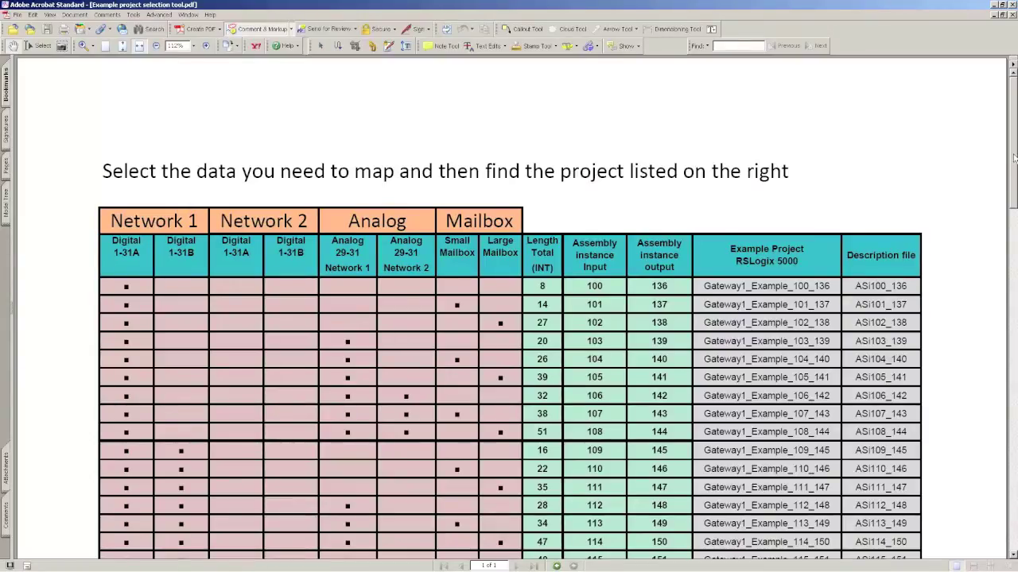
scroll(1015, 158, "down", 2)
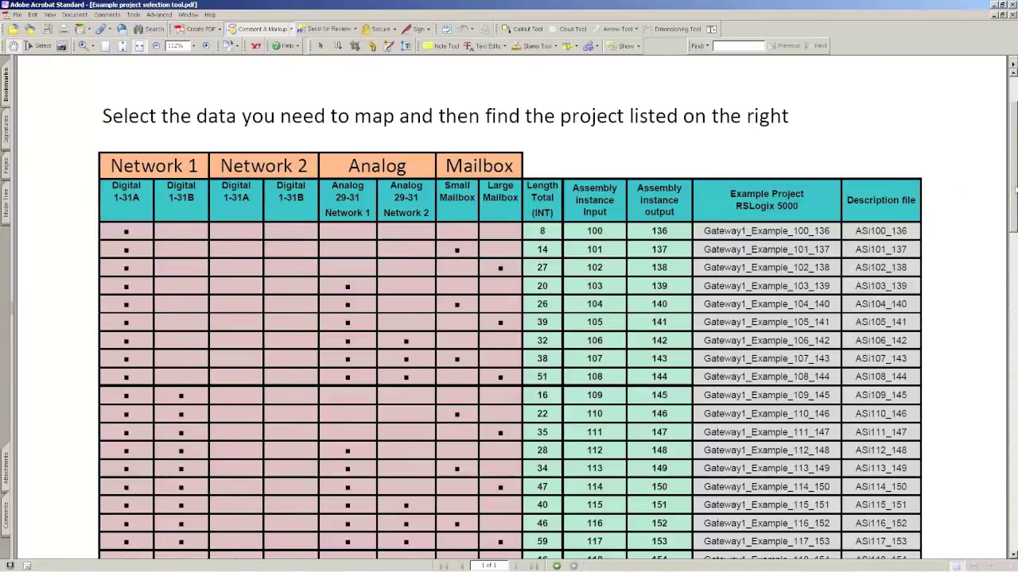
left_click_drag(1014, 206, 1016, 290)
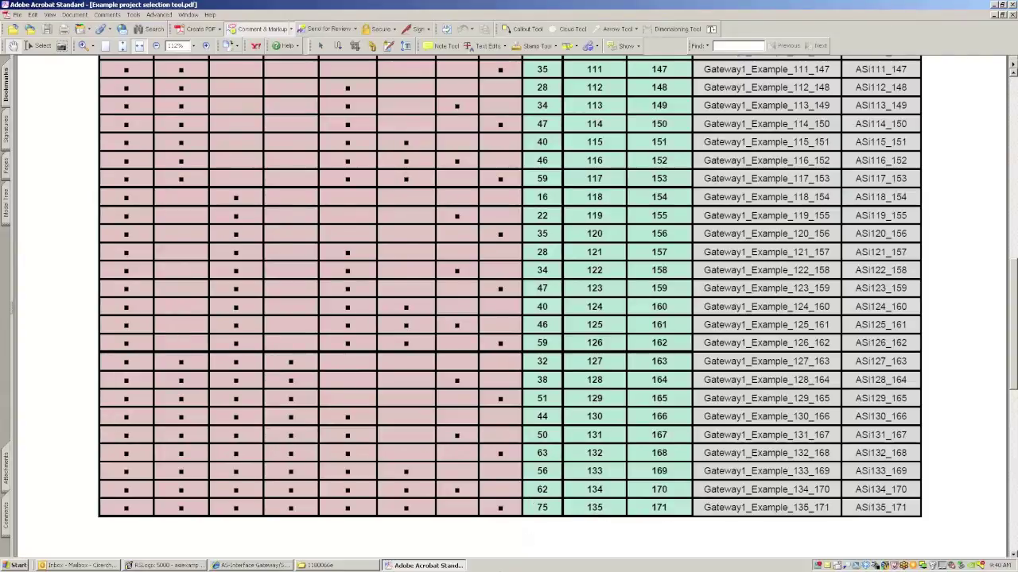
left_click(994, 5)
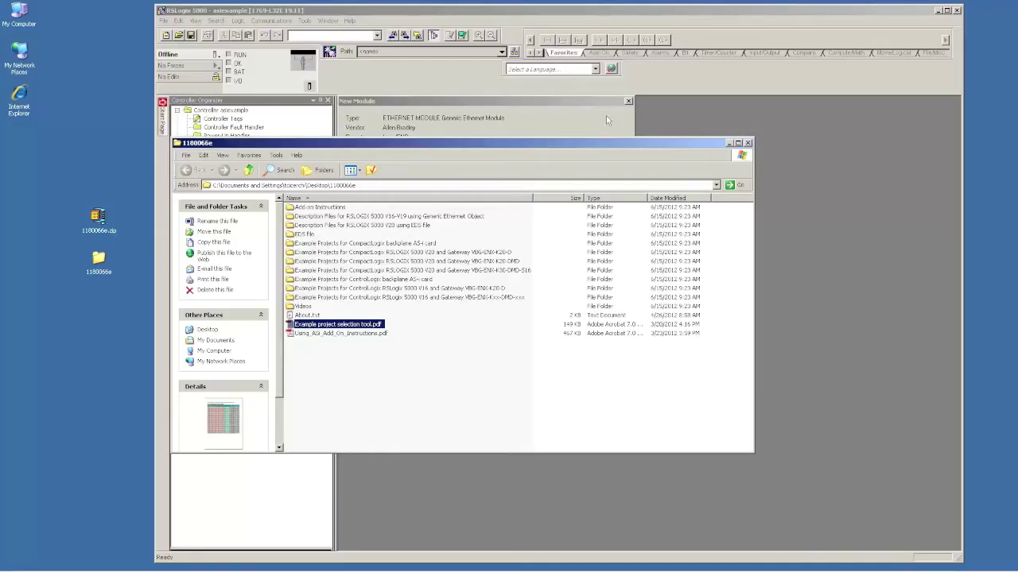
Enter input instance 135 and output instance 171, create Gateway1, and review its property tabs.
left_click(728, 143)
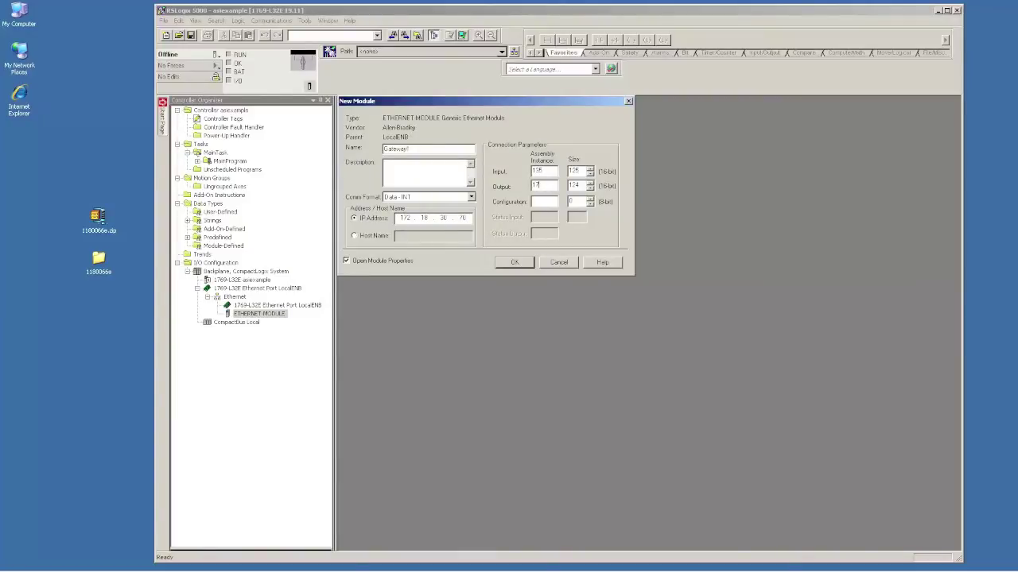
type("171")
left_click(522, 267)
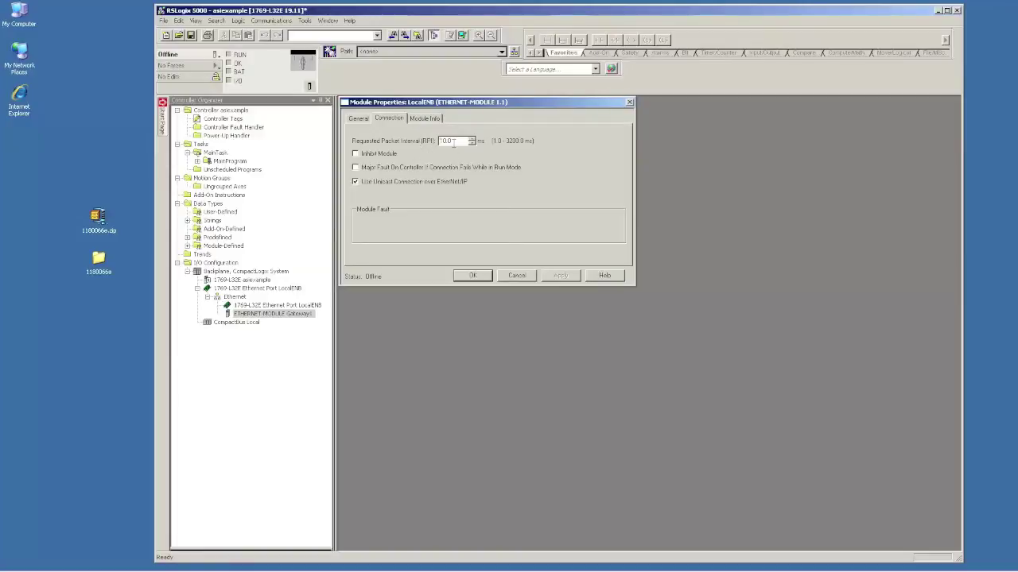
left_click(425, 118)
left_click(390, 118)
left_click(359, 118)
Open Controller Tags and expand Gateway1:O.Data and Gateway1:I.Data to view their empty descriptions.
left_click(475, 275)
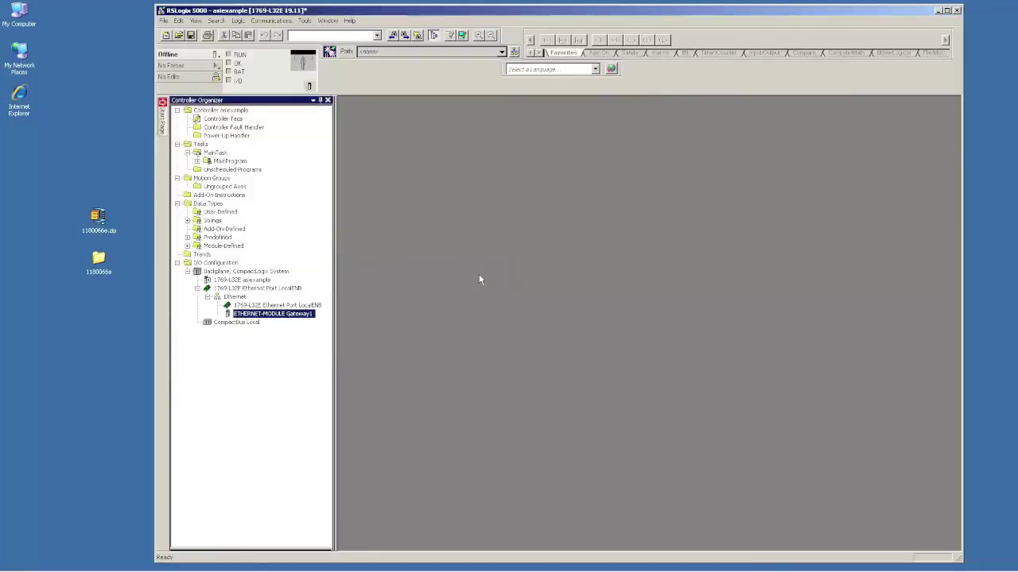
double_click(228, 119)
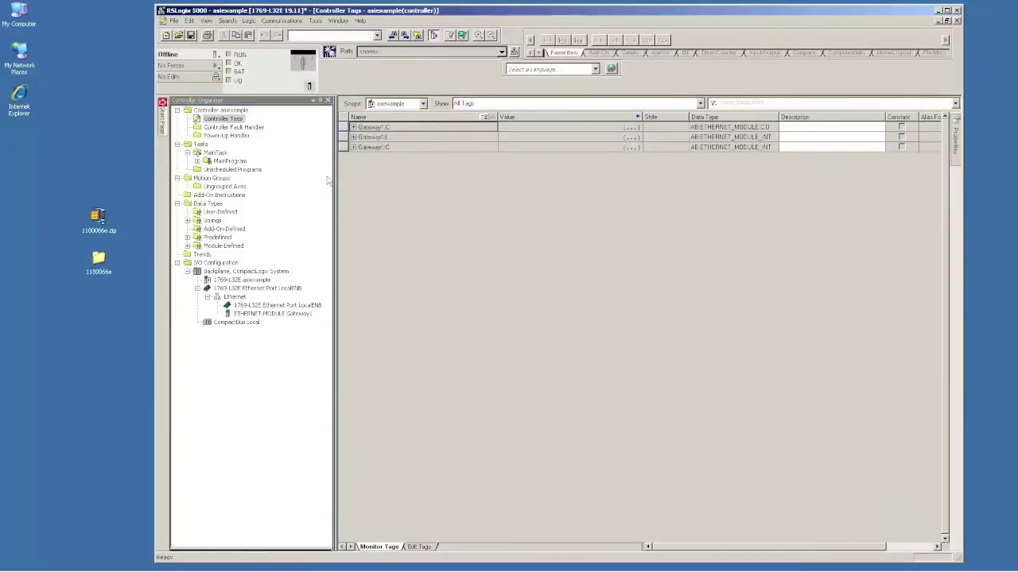
left_click(354, 147)
left_click(359, 158)
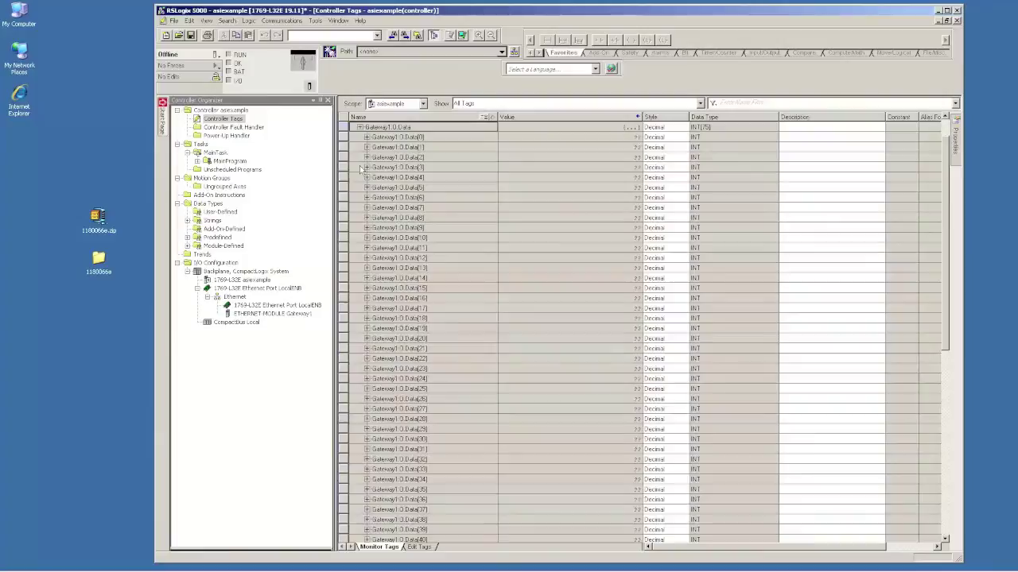
scroll(354, 138, "up", 1)
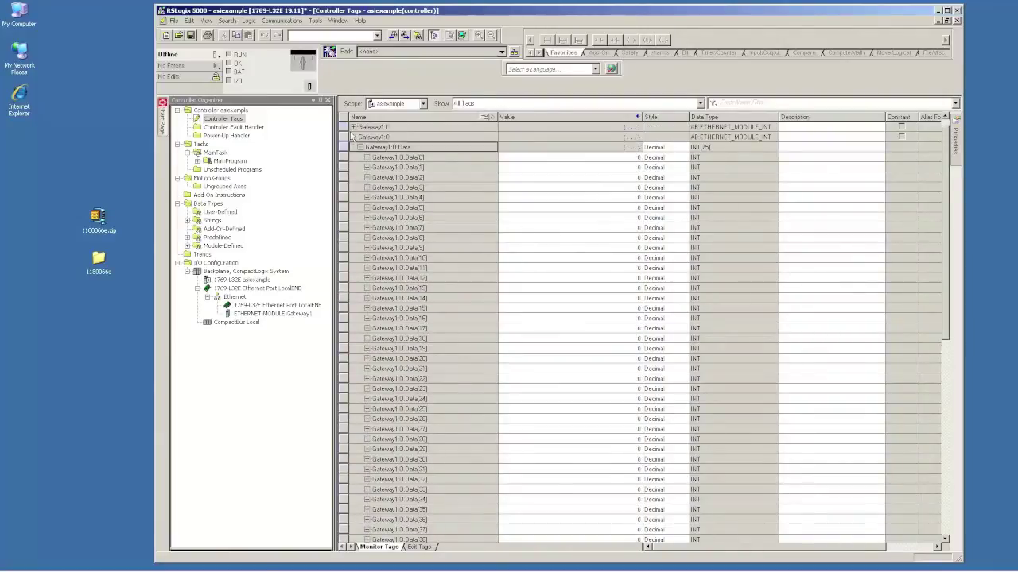
scroll(358, 147, "up", 1)
left_click(360, 136)
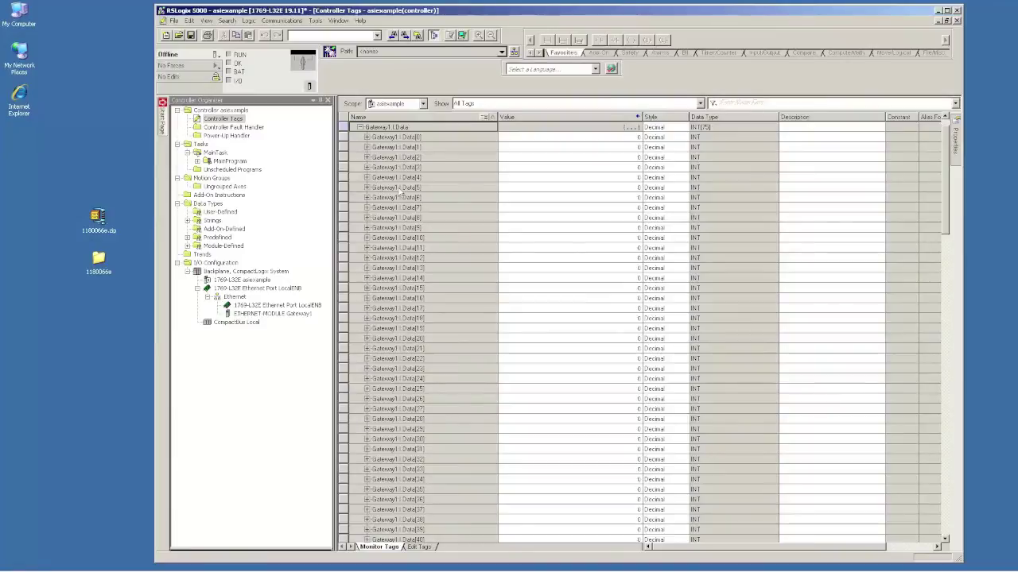
scroll(401, 191, "up", 1)
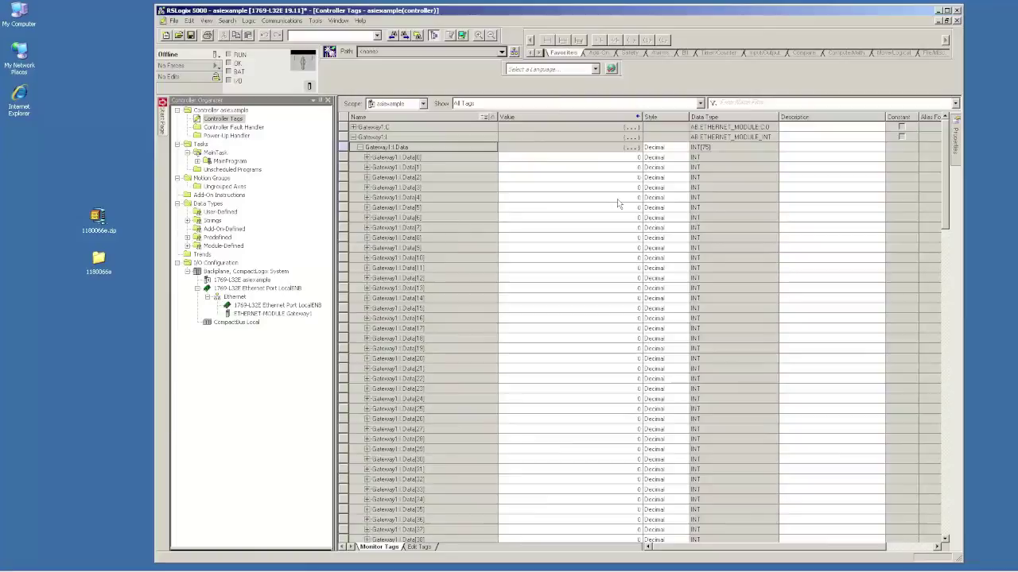
Open the Import dialog for tags and logic comments.
left_click(337, 20)
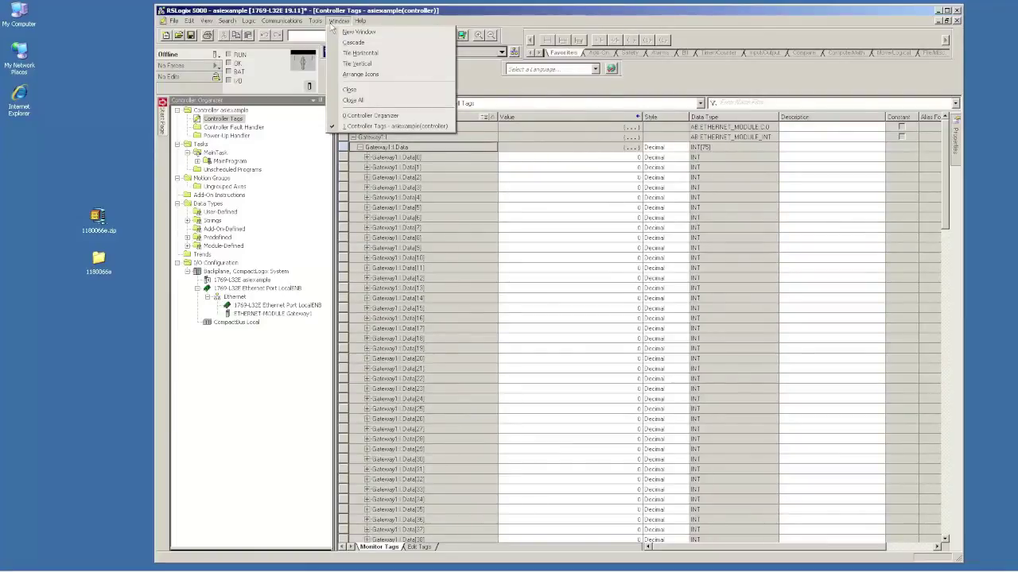
mouse_move(316, 20)
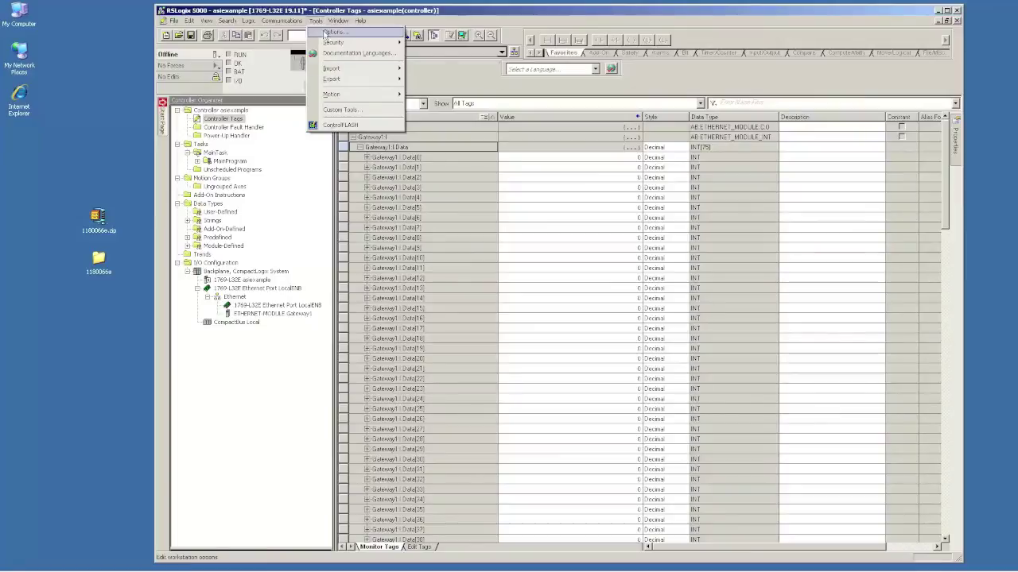
mouse_move(370, 70)
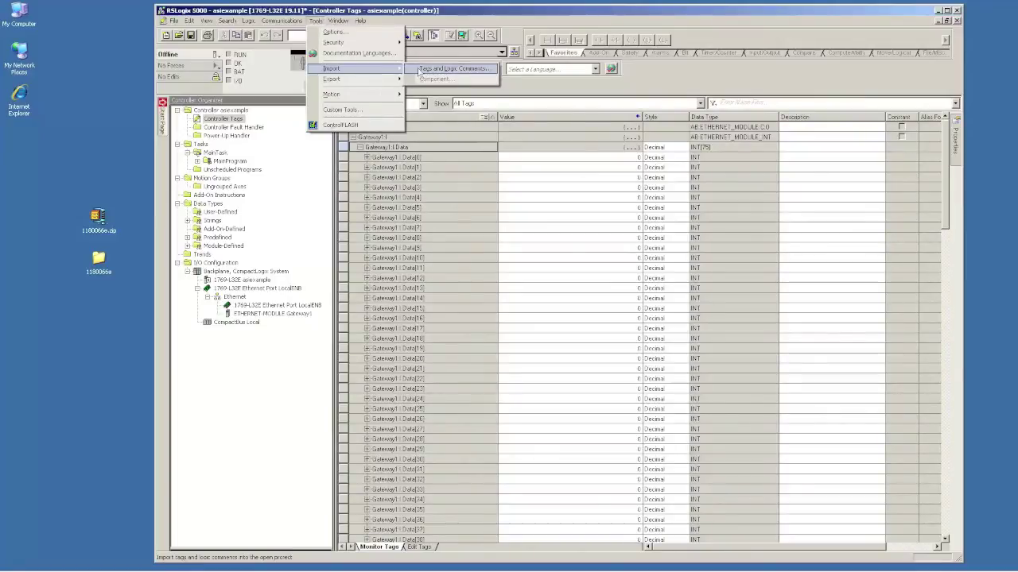
left_click(420, 73)
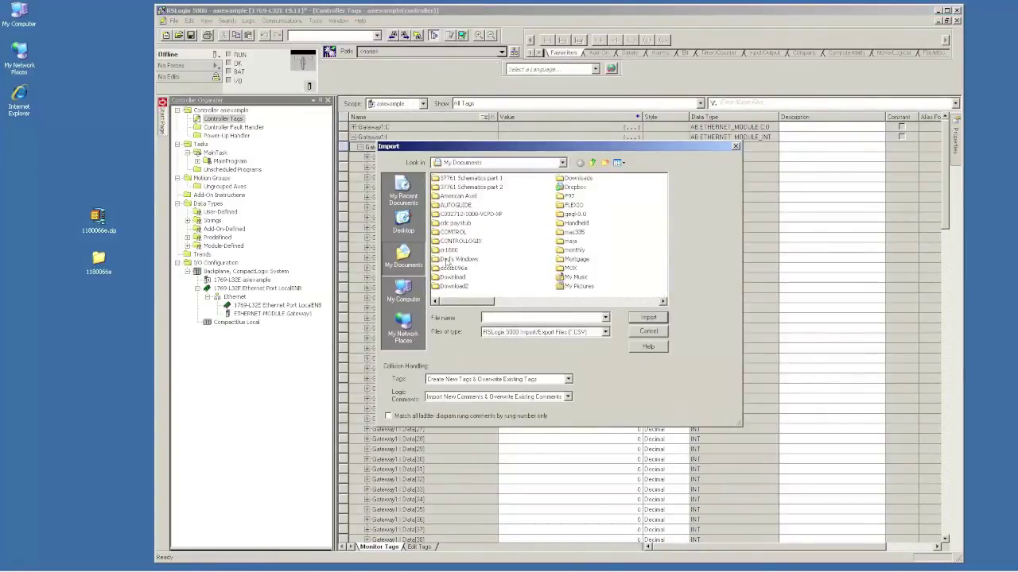
Import AS135_171.CSV from Desktop > 1180066e > V16-V19 description files folder.
left_click(412, 226)
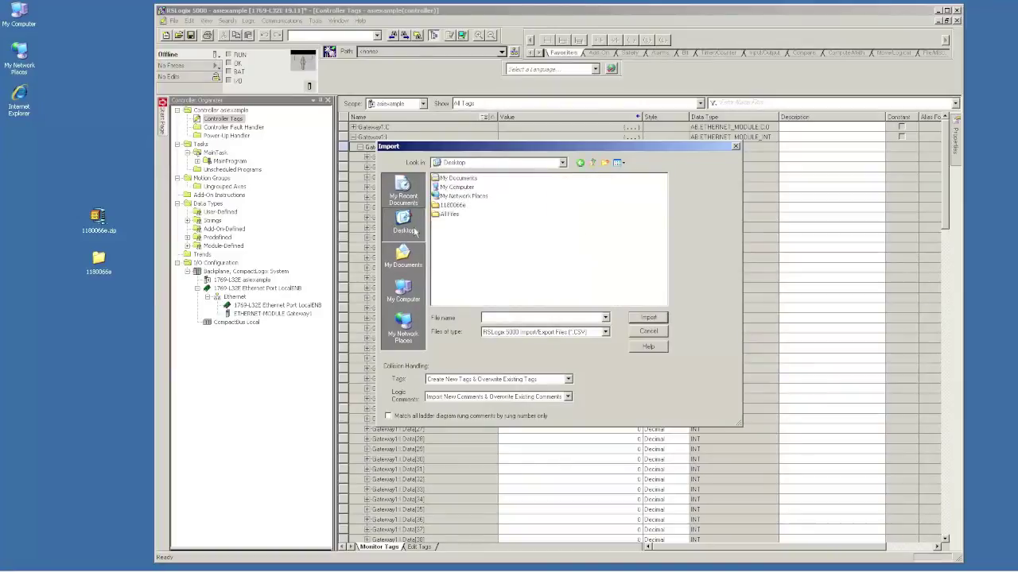
left_click(449, 207)
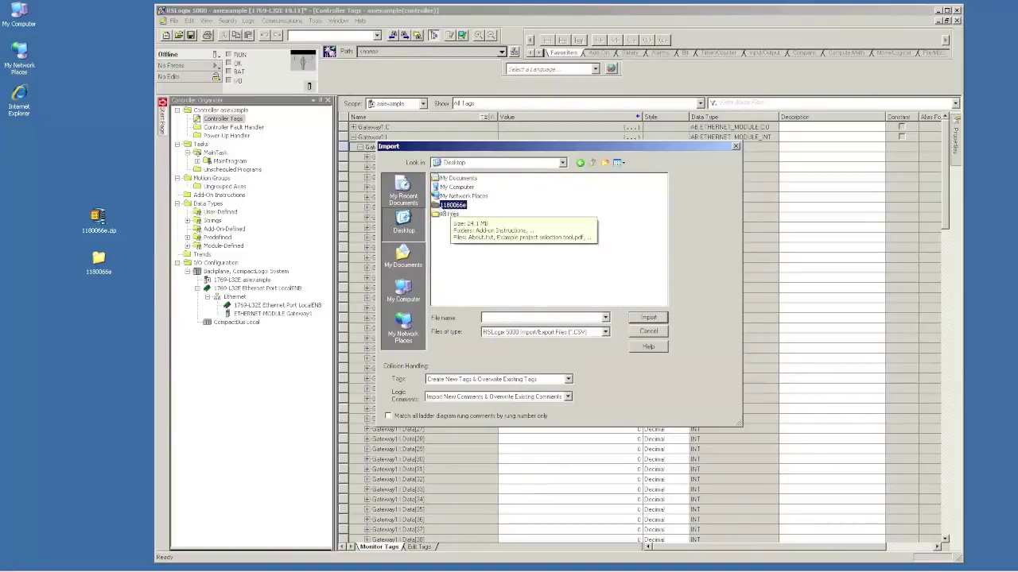
double_click(450, 206)
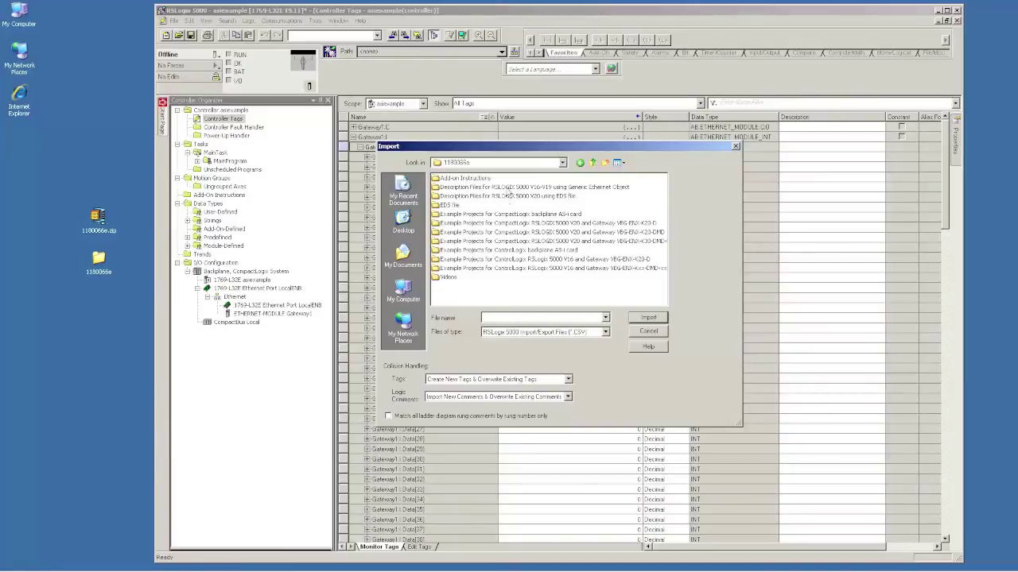
double_click(506, 188)
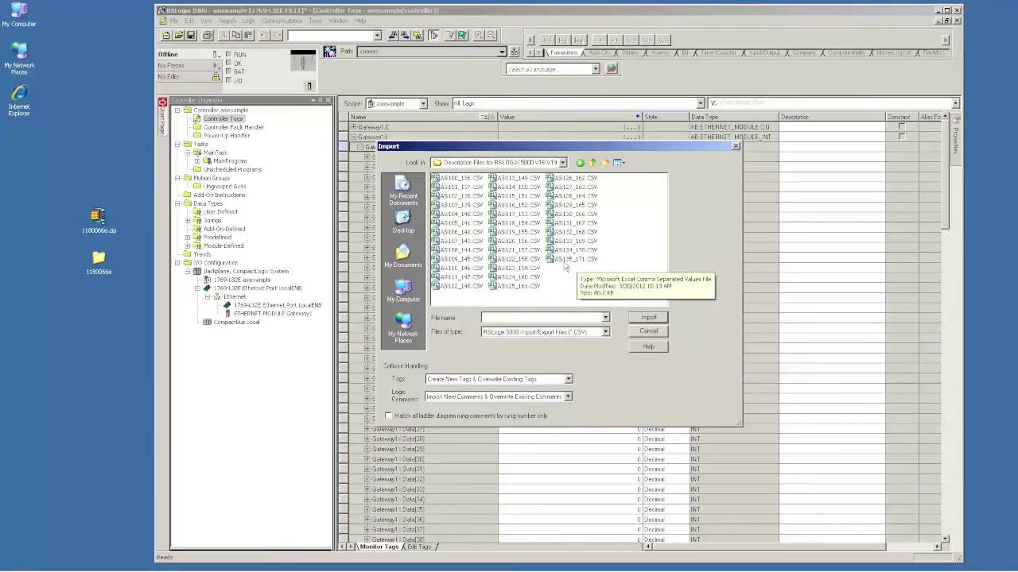
left_click(574, 260)
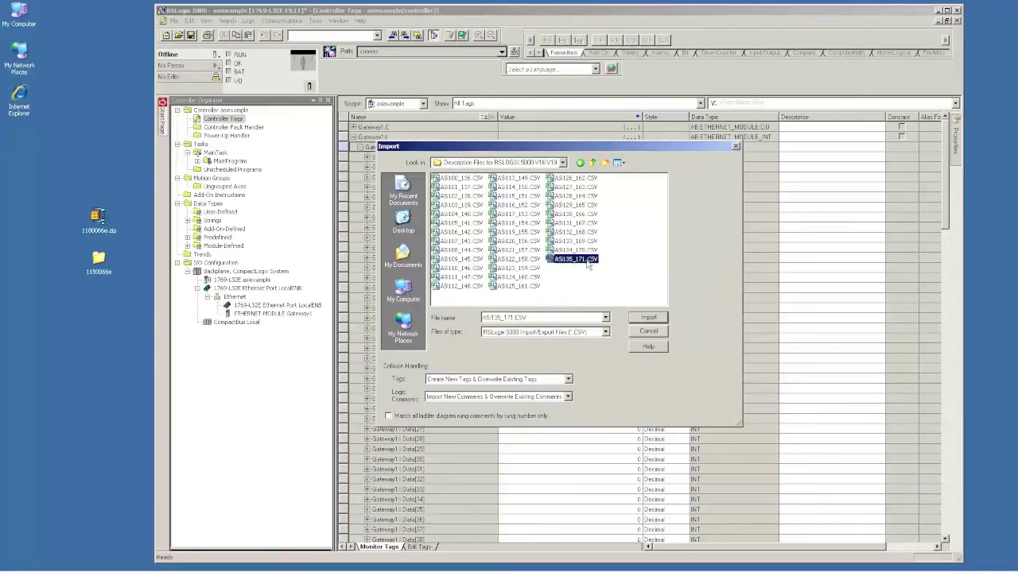
left_click(648, 317)
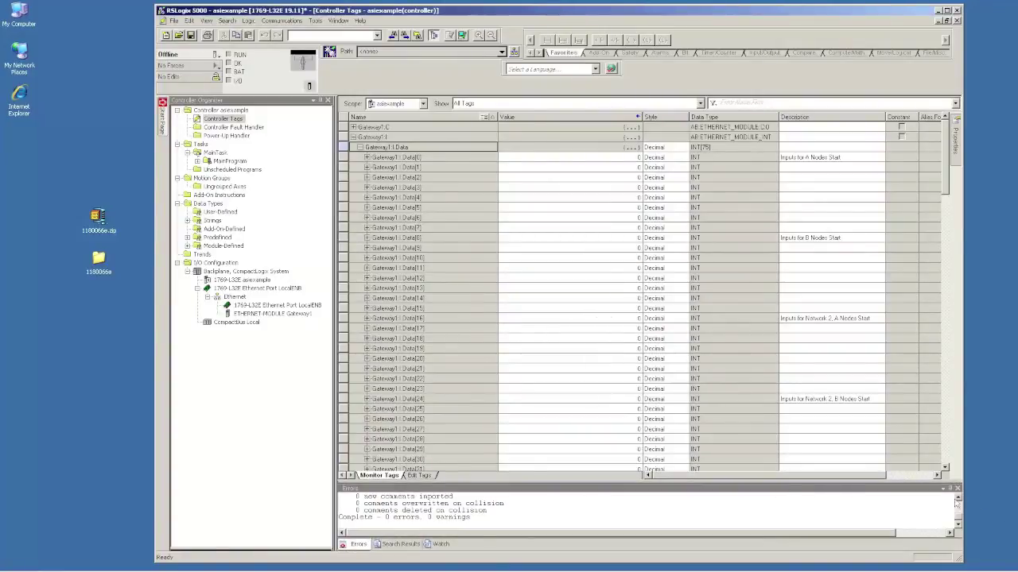
scroll(958, 503, "up", 1)
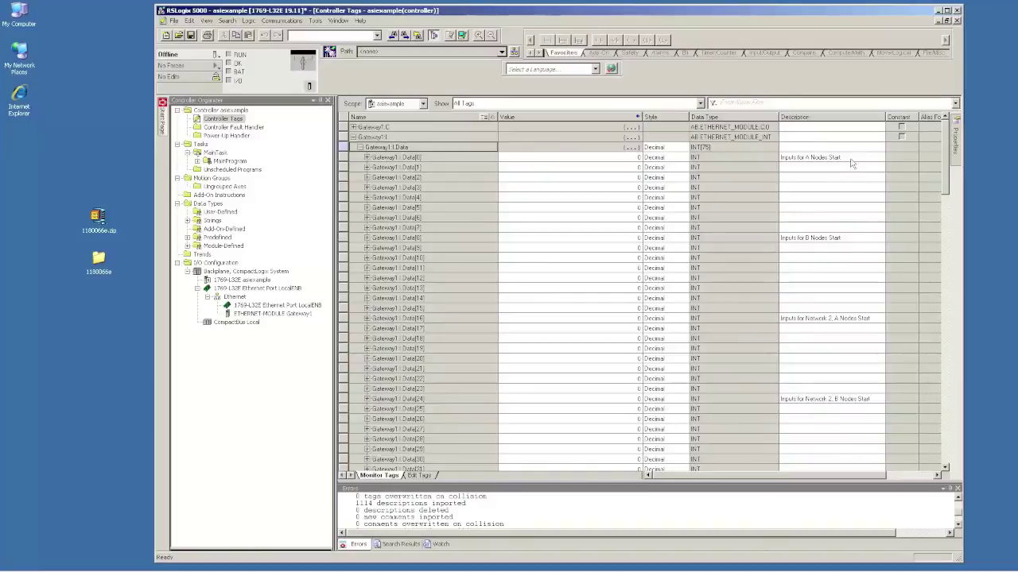
left_click(945, 469)
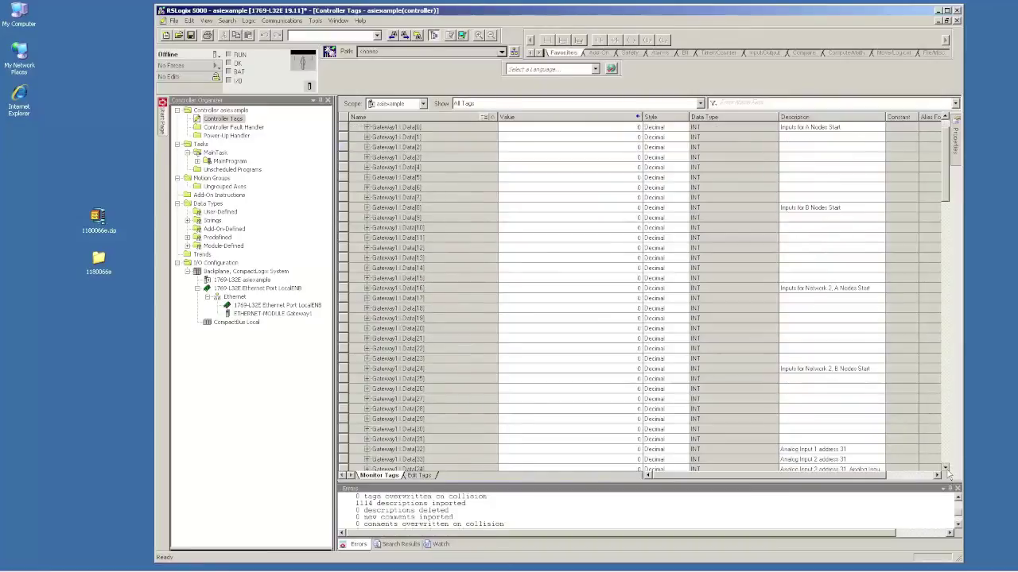
scroll(947, 474, "down", 6)
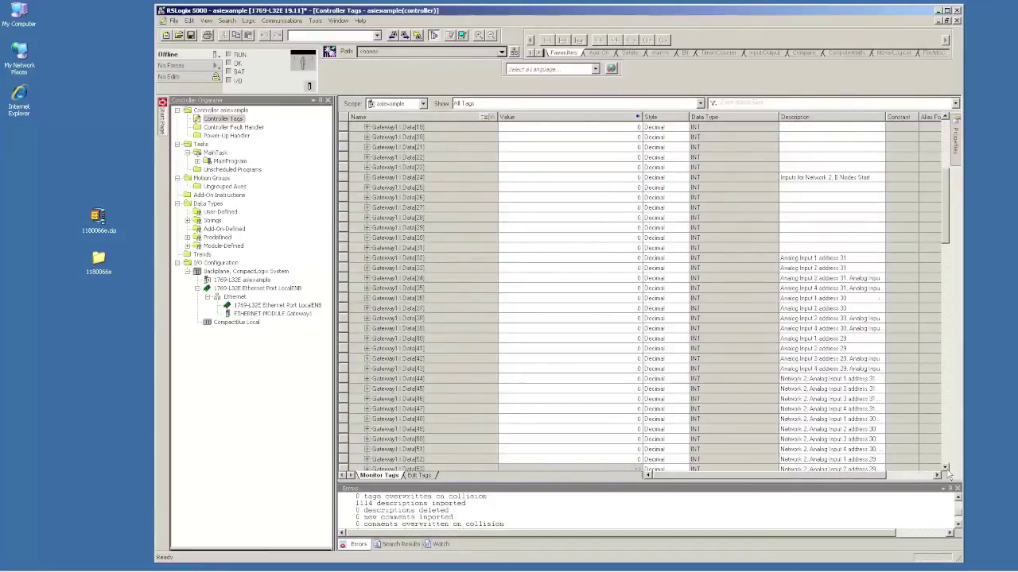
scroll(946, 474, "down", 1)
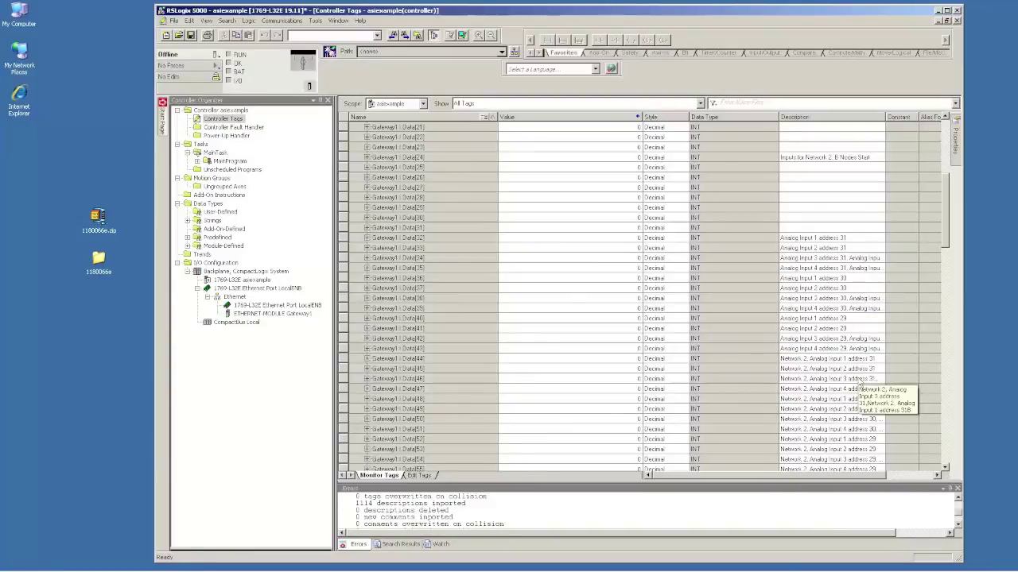
left_click(944, 468)
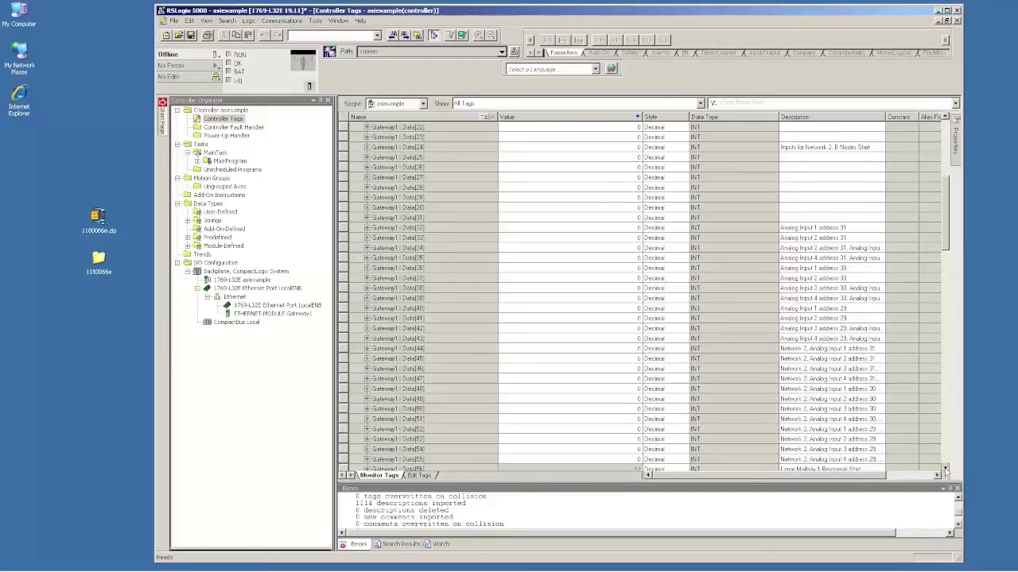
left_click(945, 469)
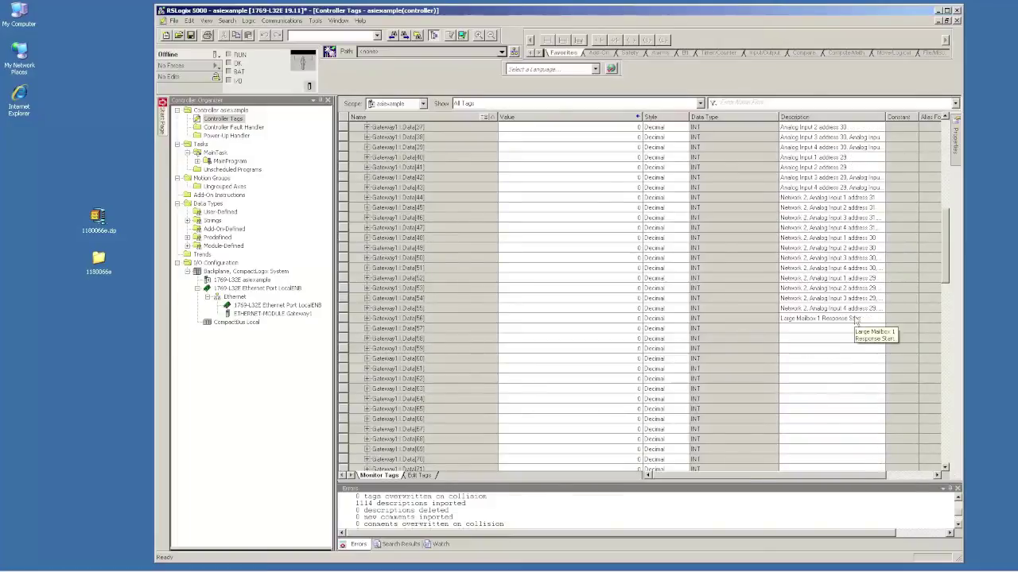
left_click_drag(944, 238, 953, 163)
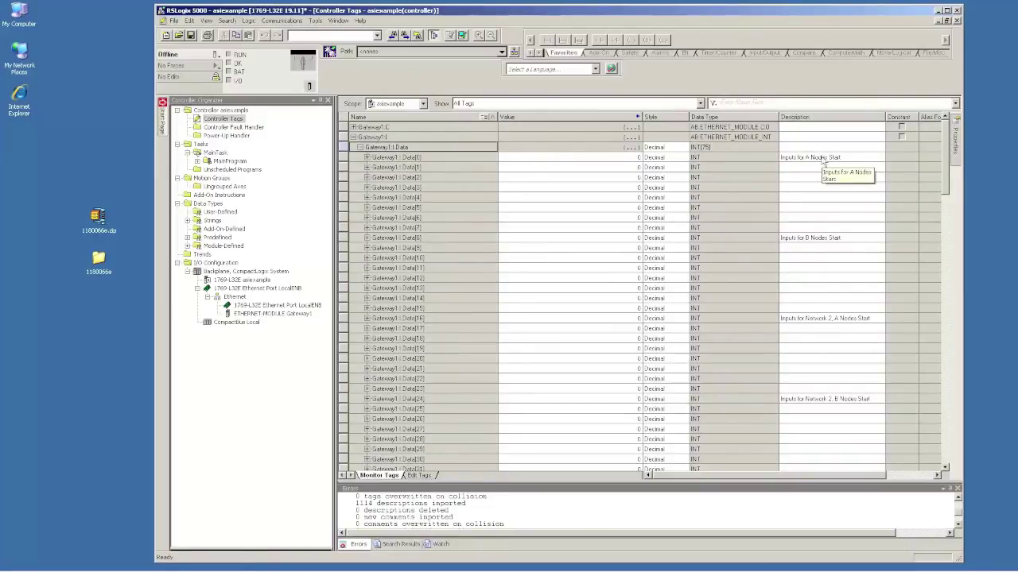
Expand Gateway1:I.Data[0] and Data[1] to show their bits with Node 5(A)/6(A) descriptions.
left_click(366, 157)
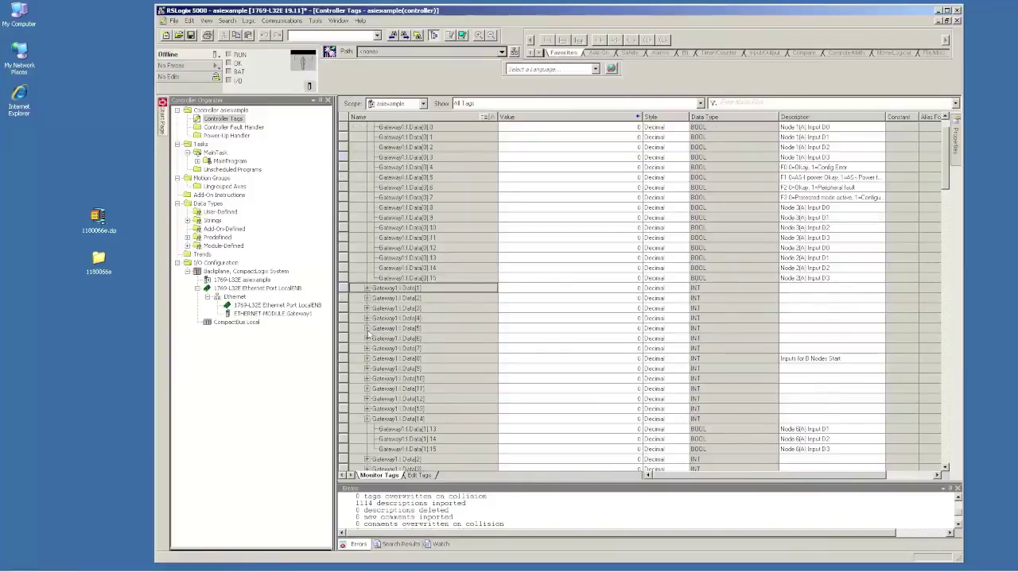
left_click(367, 329)
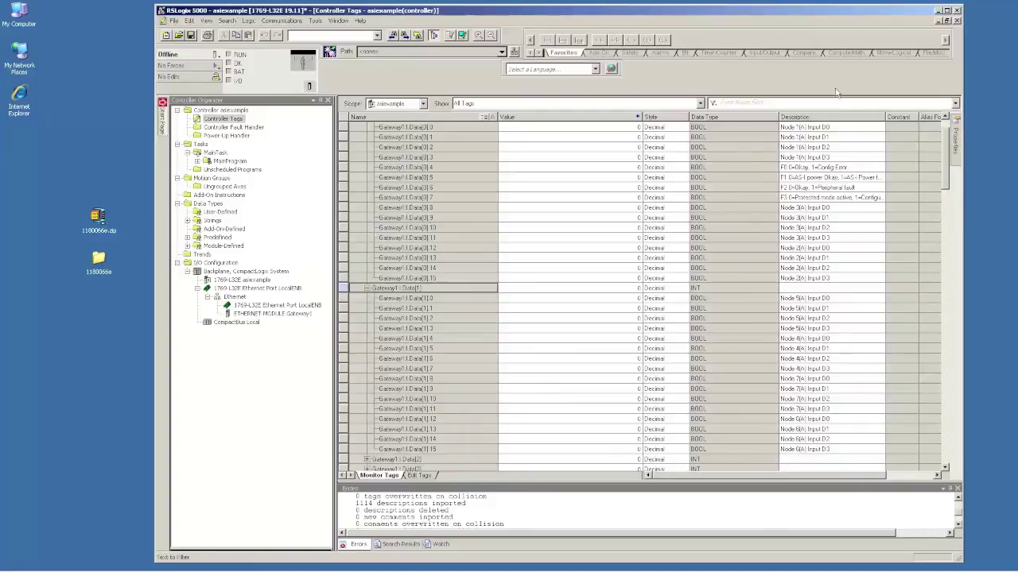
left_click(316, 21)
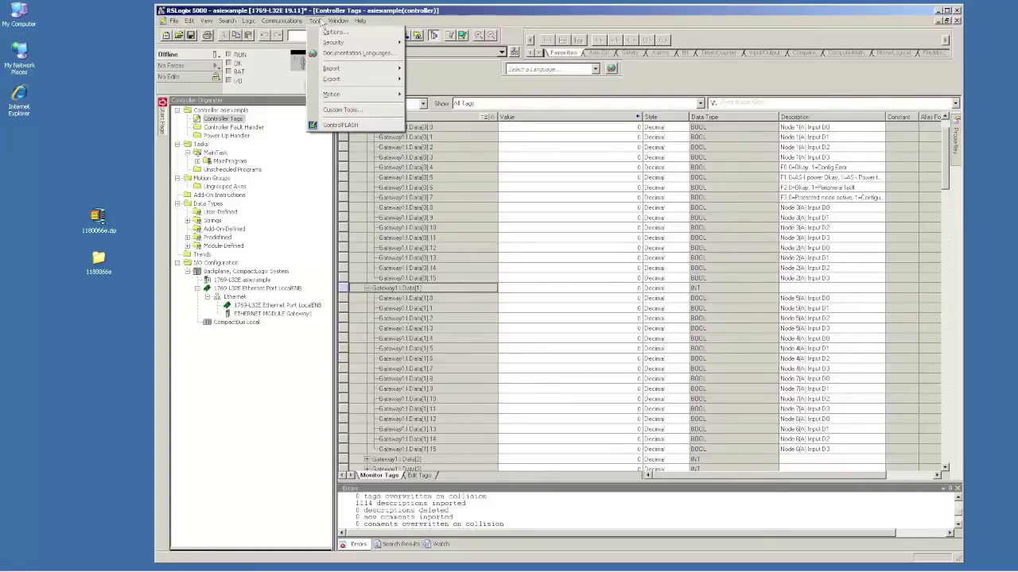
Via Who Active, download to the slot 00 processor at 172.18.30.11 and switch to Run.
mouse_move(299, 23)
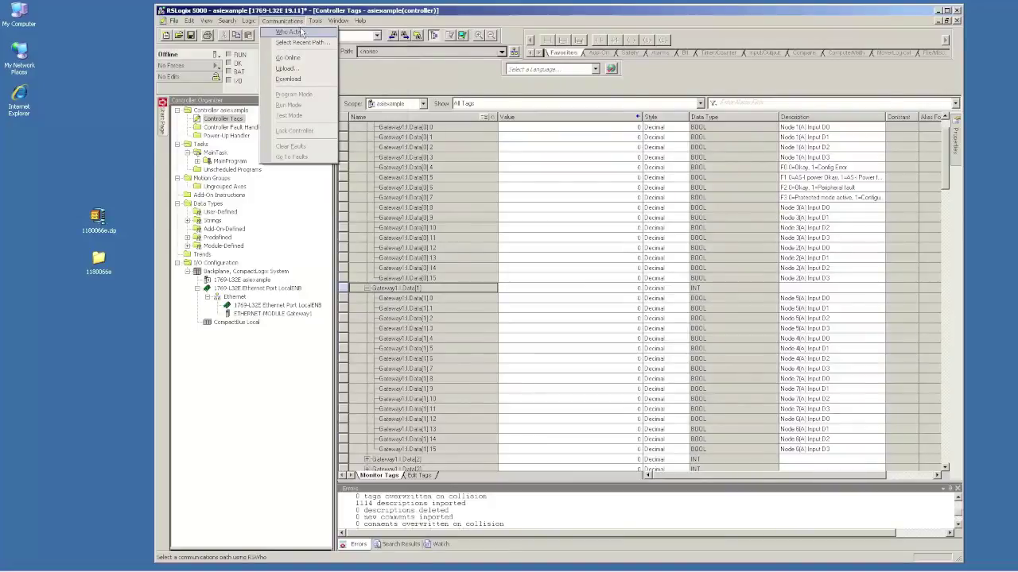
left_click(296, 32)
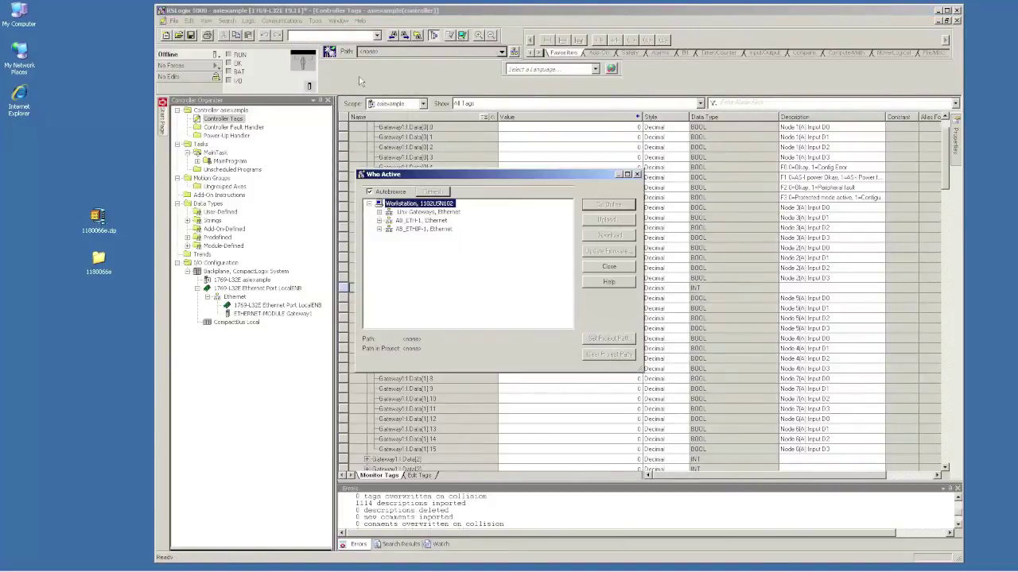
left_click(380, 221)
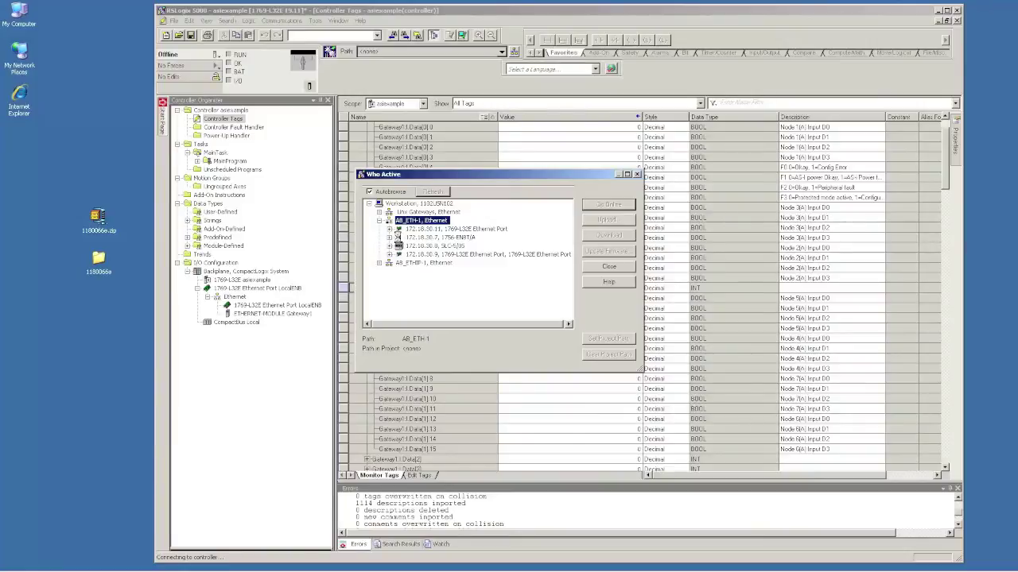
left_click(393, 229)
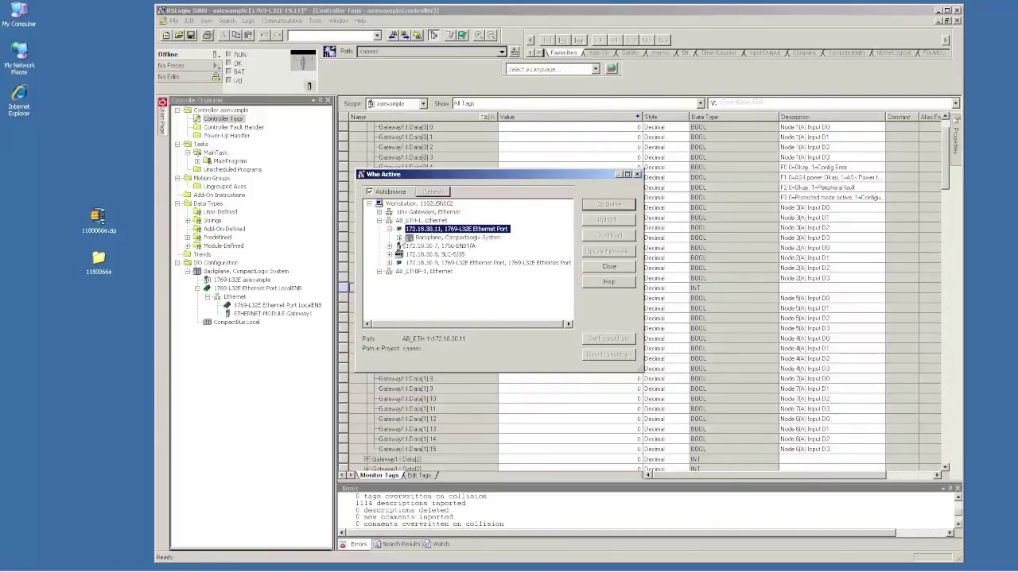
left_click(398, 238)
left_click(435, 247)
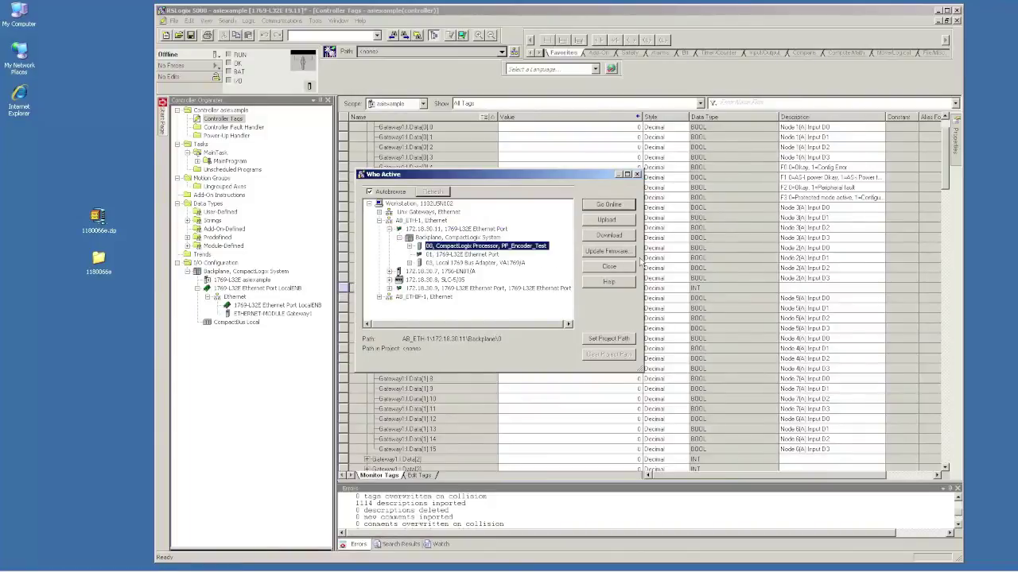
left_click(620, 237)
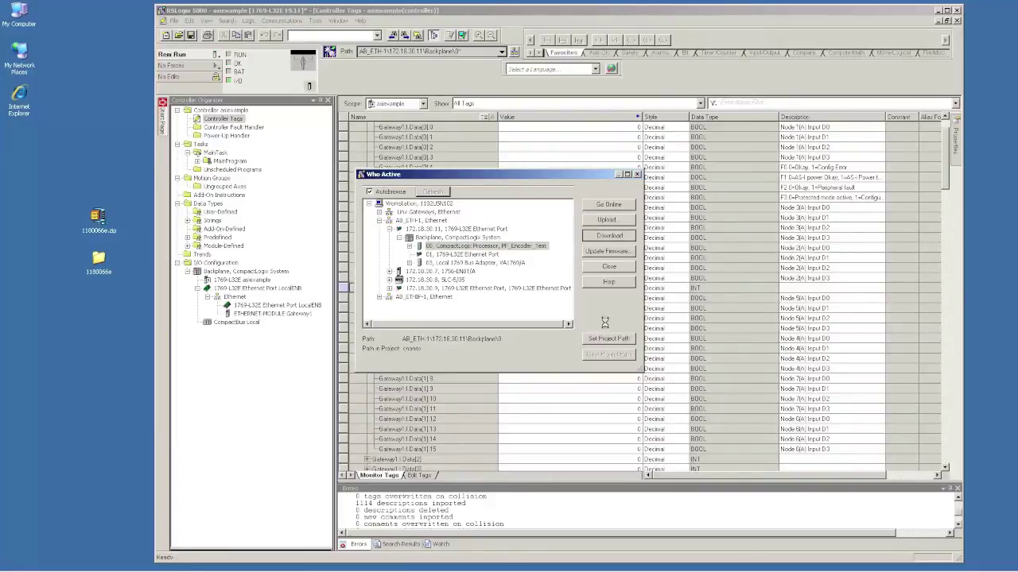
left_click(462, 362)
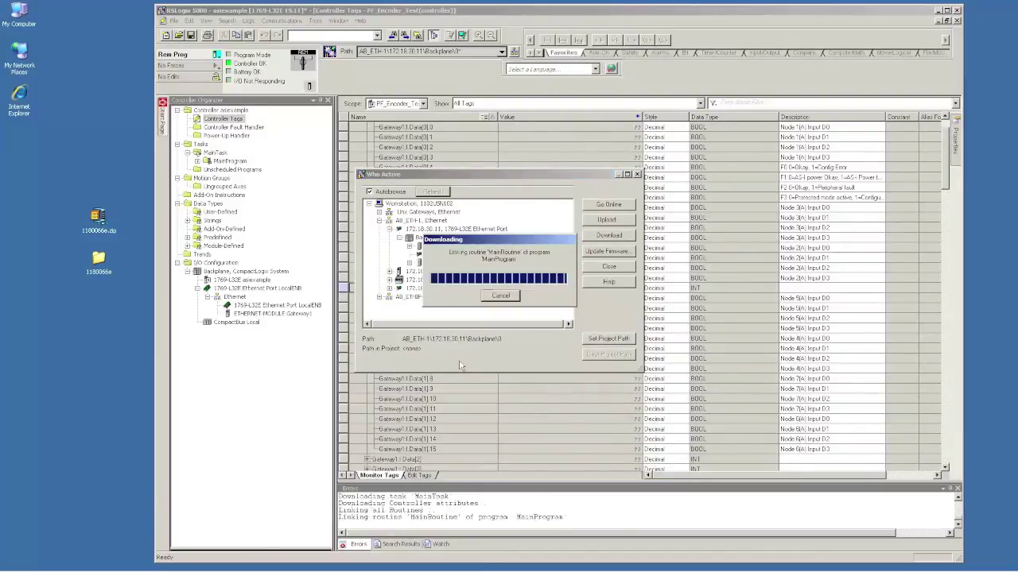
left_click(474, 291)
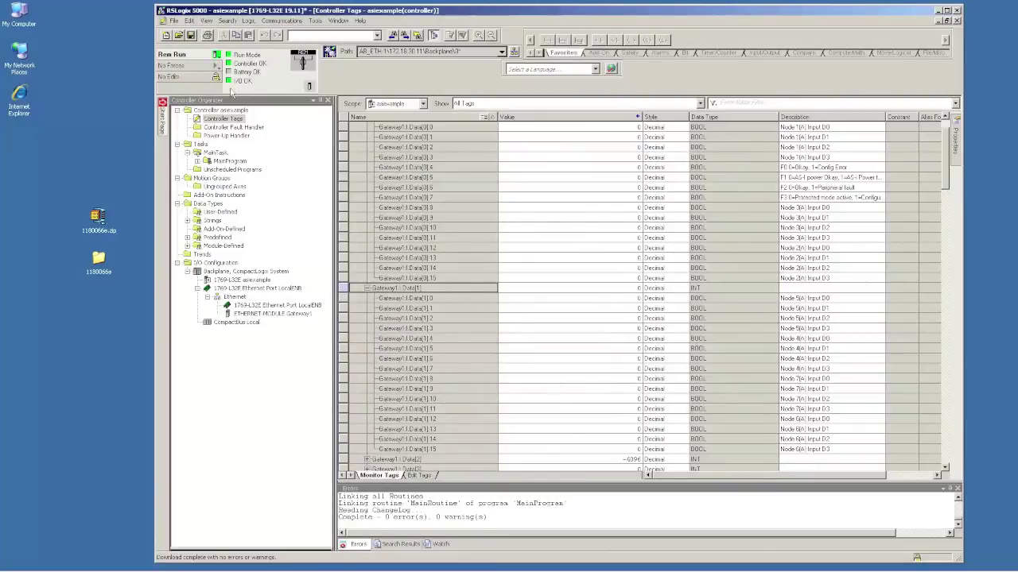
mouse_move(267, 322)
double_click(241, 315)
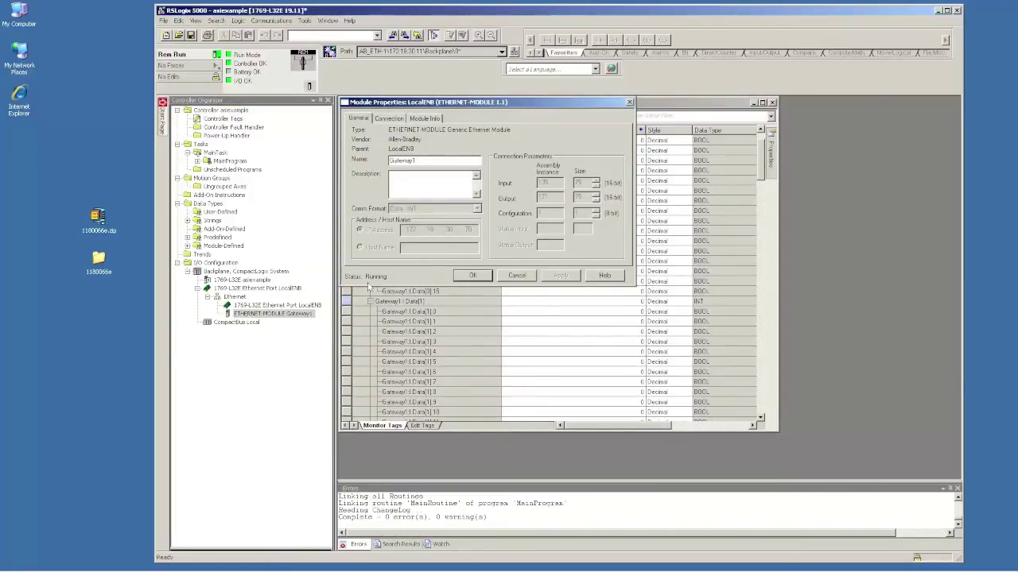
left_click(475, 276)
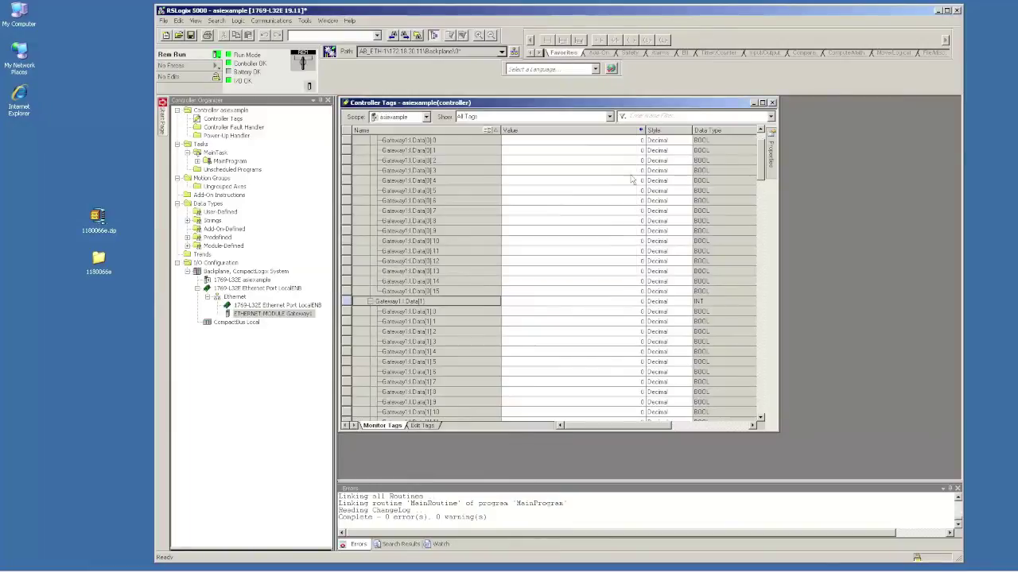
scroll(764, 137, "up", 1)
double_click(734, 104)
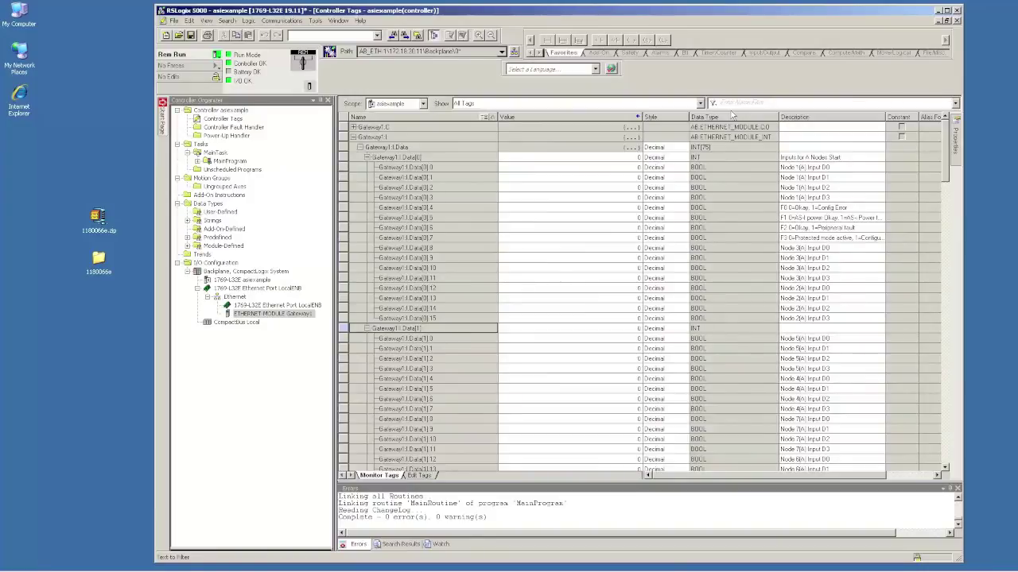
Collapse Gateway1:I.Data[0] and Data[1], then expand Data[2] to show its live bits (-4096).
left_click(366, 157)
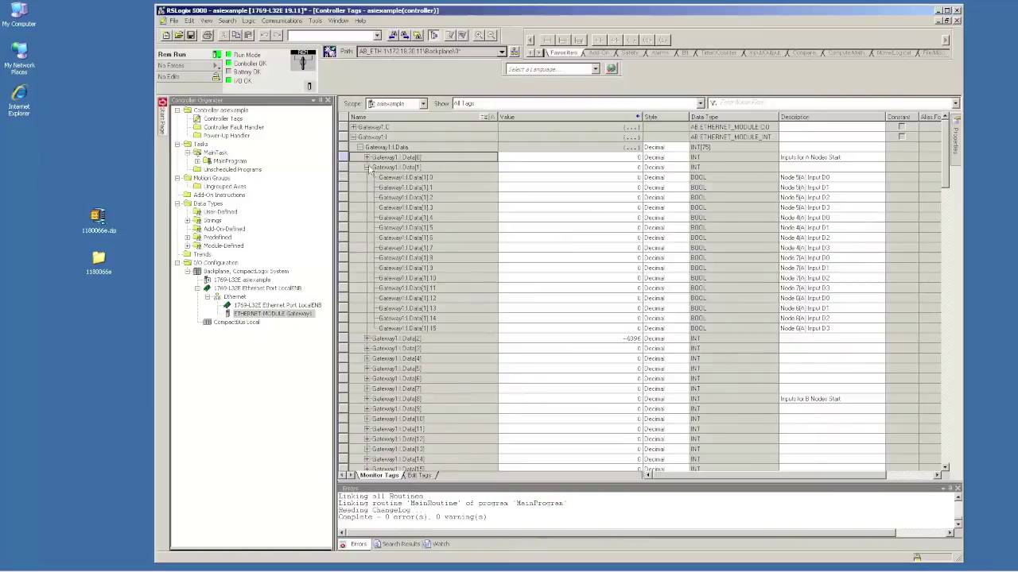
left_click(367, 166)
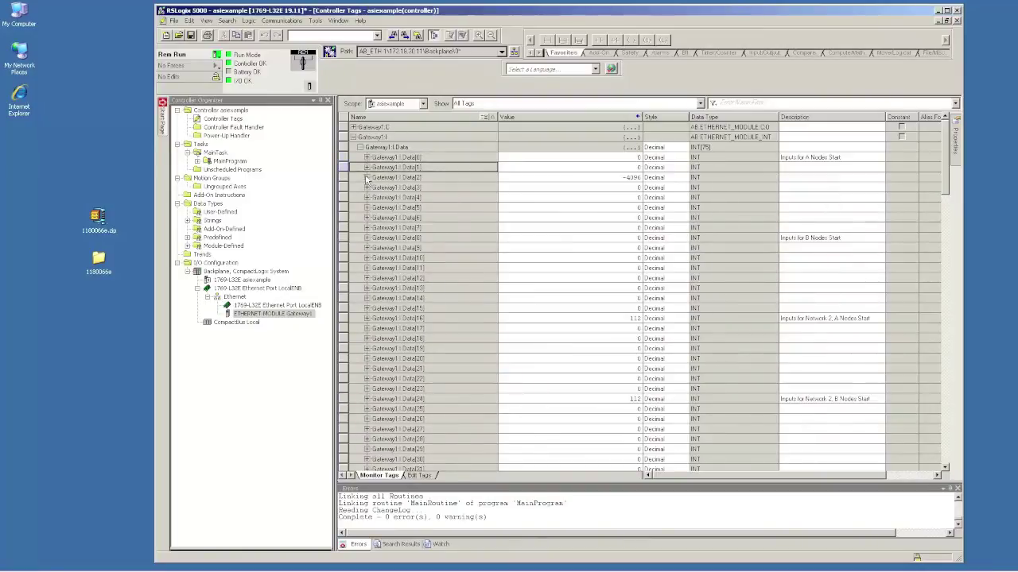
left_click(367, 177)
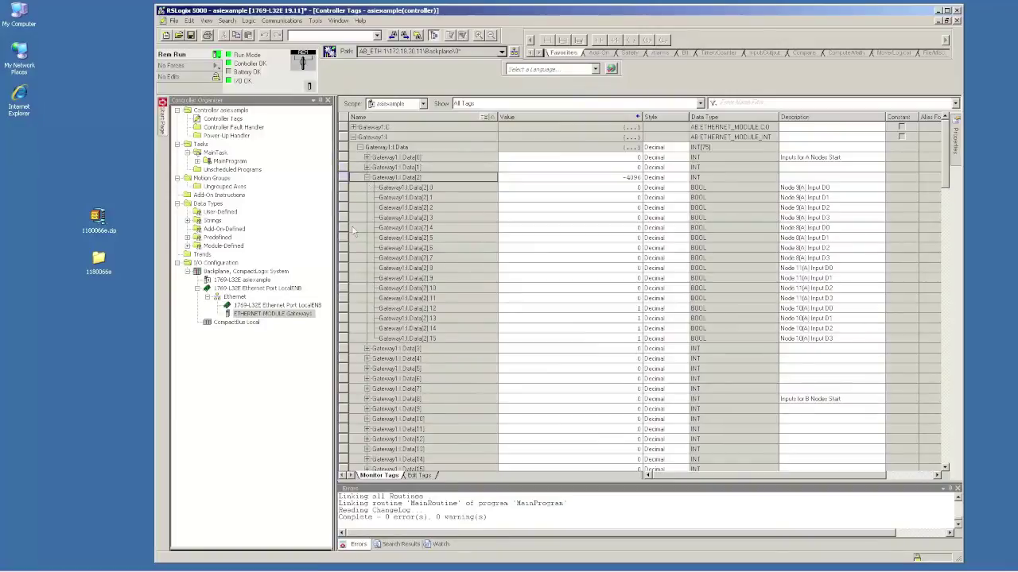